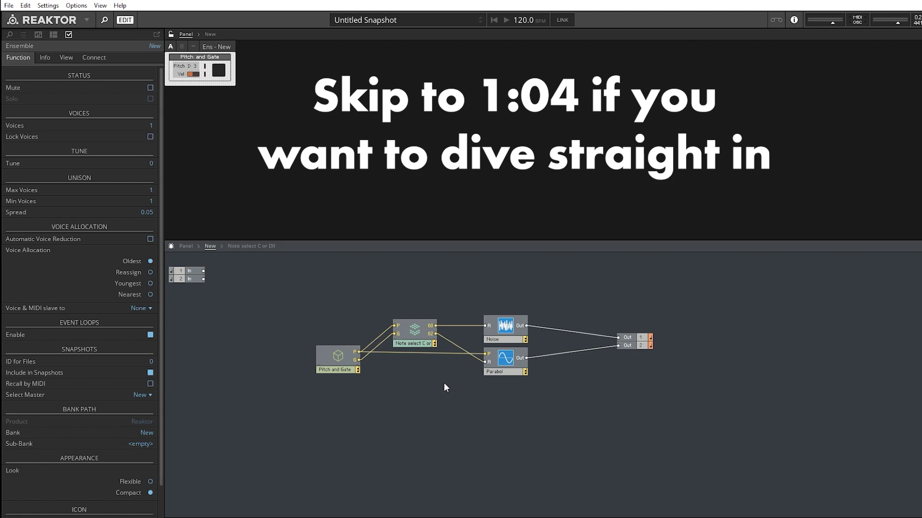
# - Look inside the note-select core cell, then go back to the ensemble structure
pyautogui.doubleClick(416, 335)
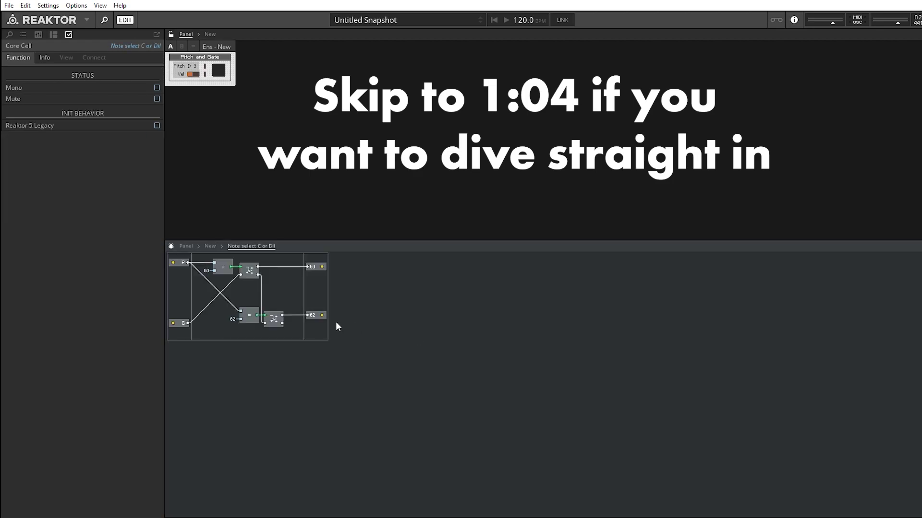
pyautogui.doubleClick(390, 339)
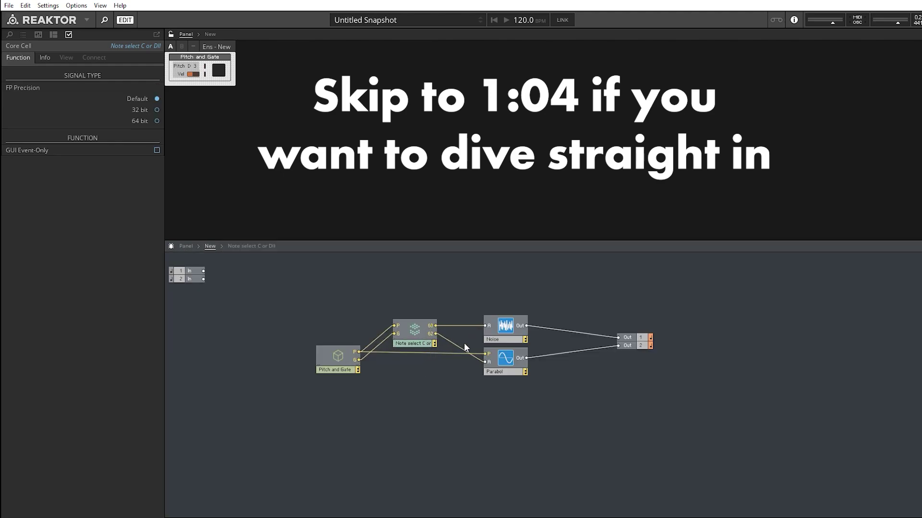
pyautogui.moveTo(406, 349)
# - Delete the note-select core cell and the Pitch and Gate to Parabol wire, then move the macro left
pyautogui.click(471, 429)
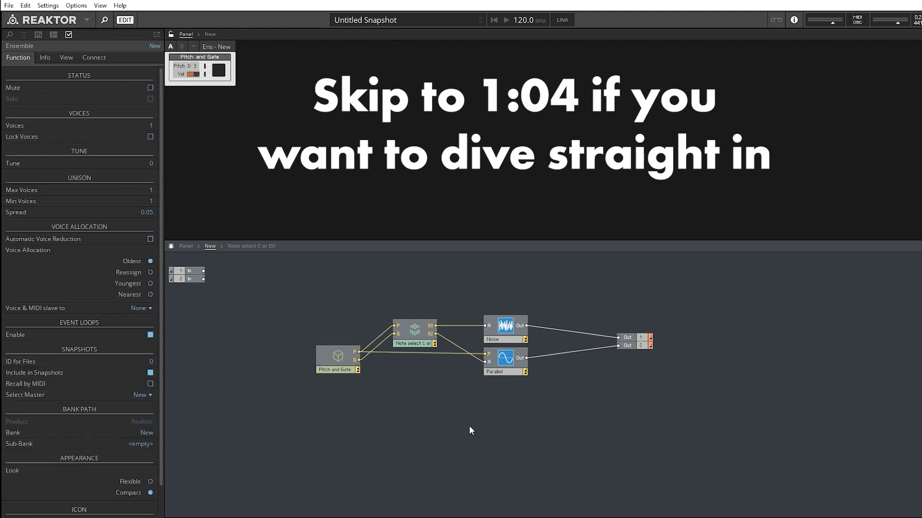
pyautogui.click(409, 334)
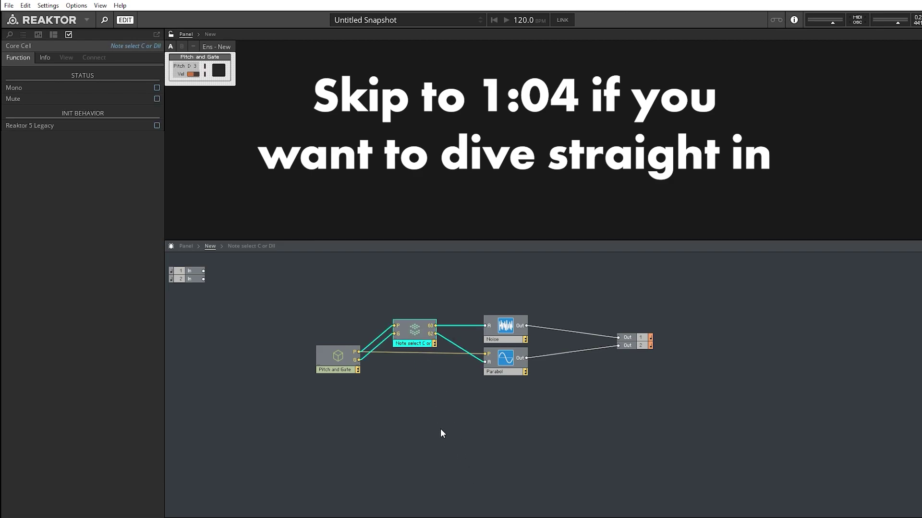
pyautogui.press('Delete')
pyautogui.moveTo(401, 325); pyautogui.dragTo(439, 353)
pyautogui.press('Delete')
pyautogui.moveTo(334, 360); pyautogui.dragTo(301, 338)
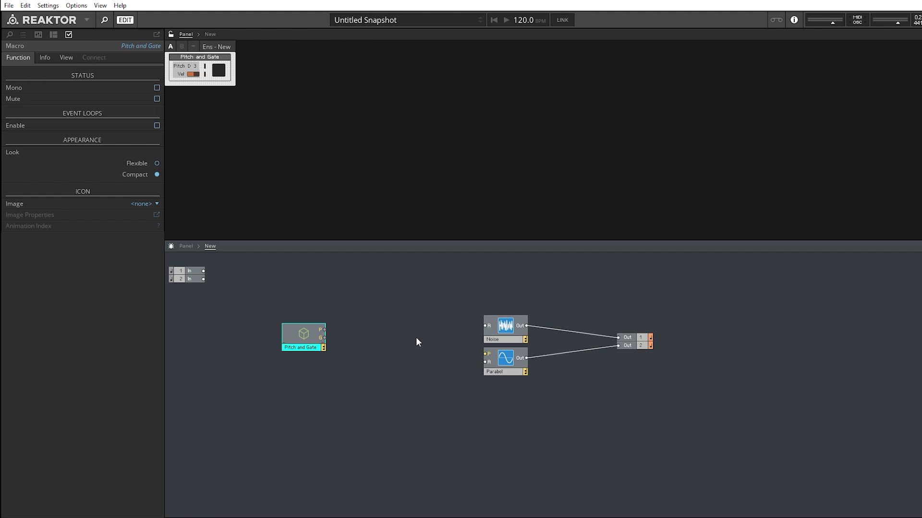
# - Shift Noise slightly up and Parabol down and left so they stack neatly
pyautogui.moveTo(498, 326)
pyautogui.mouseDown()
pyautogui.moveTo(498, 310)
pyautogui.moveTo(498, 319)
pyautogui.mouseUp()
pyautogui.moveTo(486, 374); pyautogui.dragTo(504, 359)
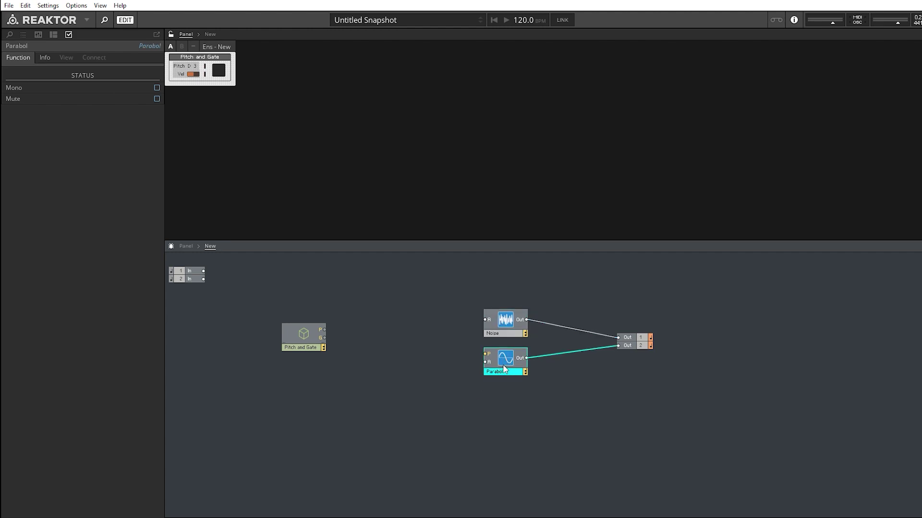
pyautogui.click(360, 335)
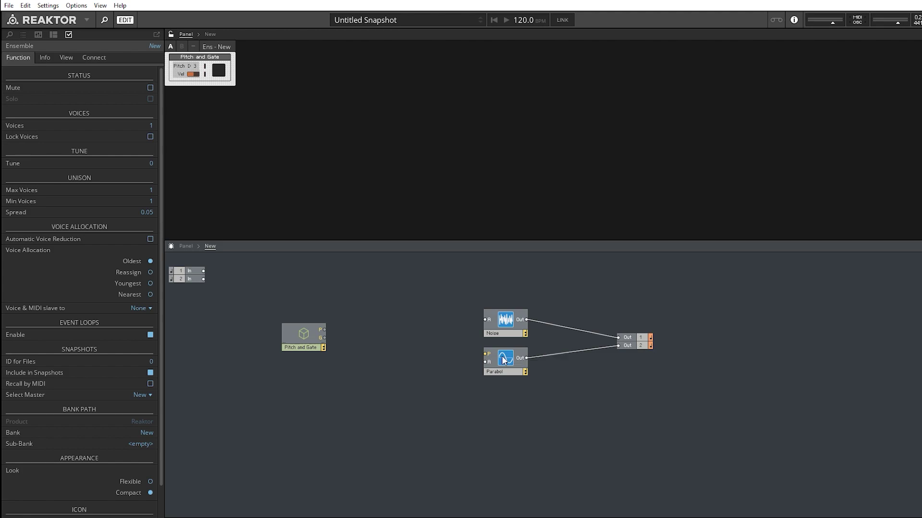
pyautogui.moveTo(504, 359); pyautogui.dragTo(502, 359)
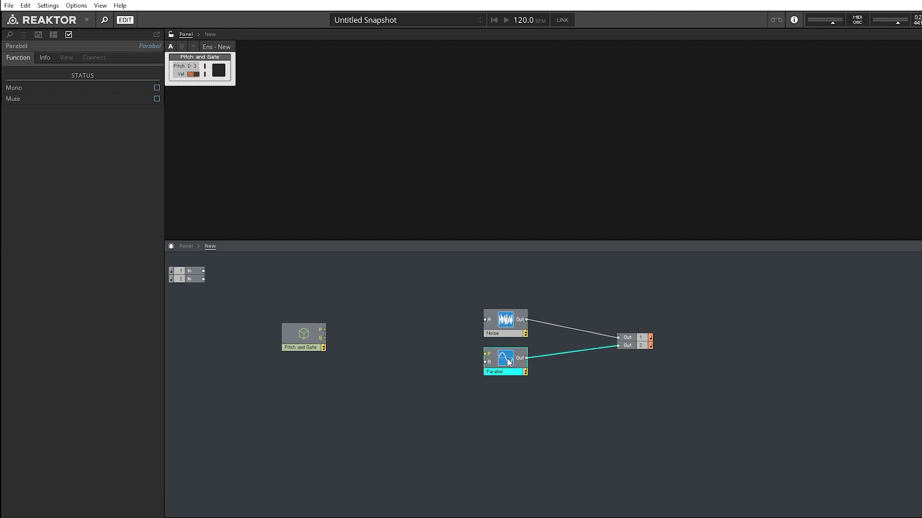
# - Create a new core cell beside Pitch and Gate and open its inner structure
pyautogui.click(387, 359)
pyautogui.rightClick(386, 361)
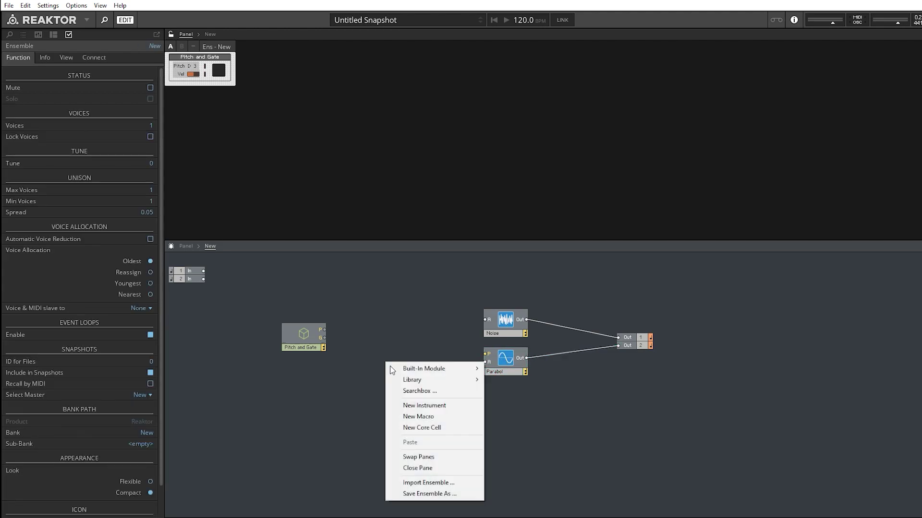
pyautogui.click(418, 428)
pyautogui.moveTo(404, 384); pyautogui.dragTo(402, 338)
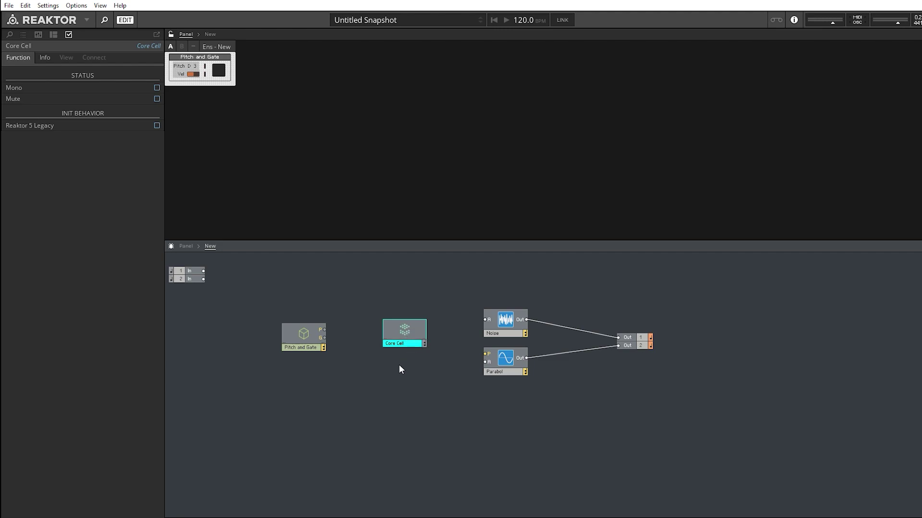
pyautogui.doubleClick(404, 328)
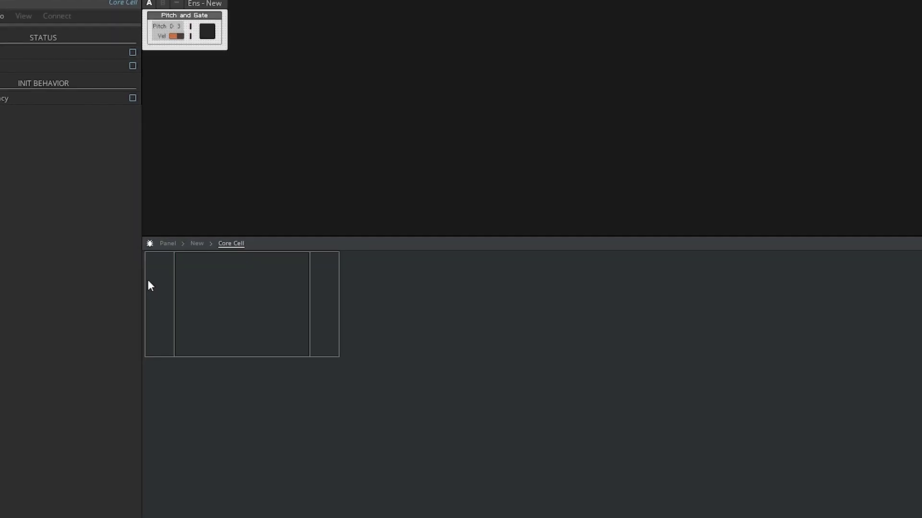
# - Add an input port to the core cell and name it P
pyautogui.rightClick(169, 277)
pyautogui.moveTo(235, 284)
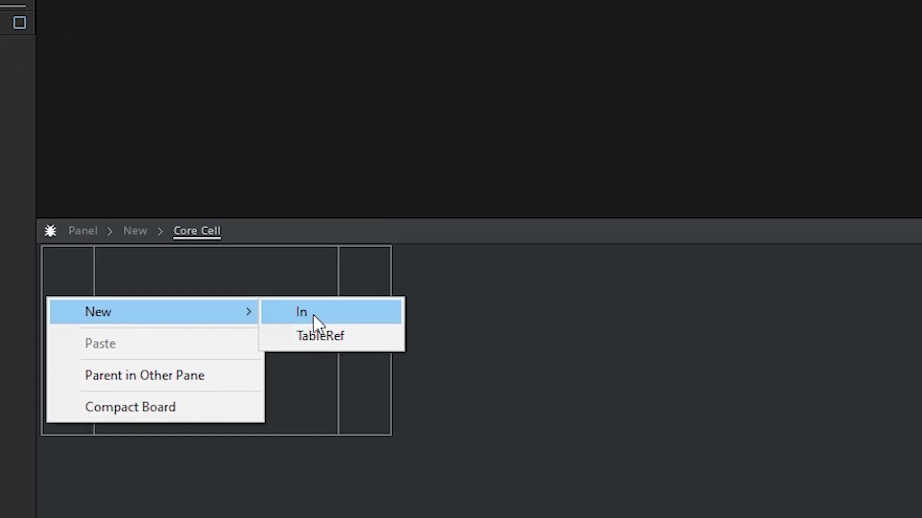
pyautogui.click(313, 314)
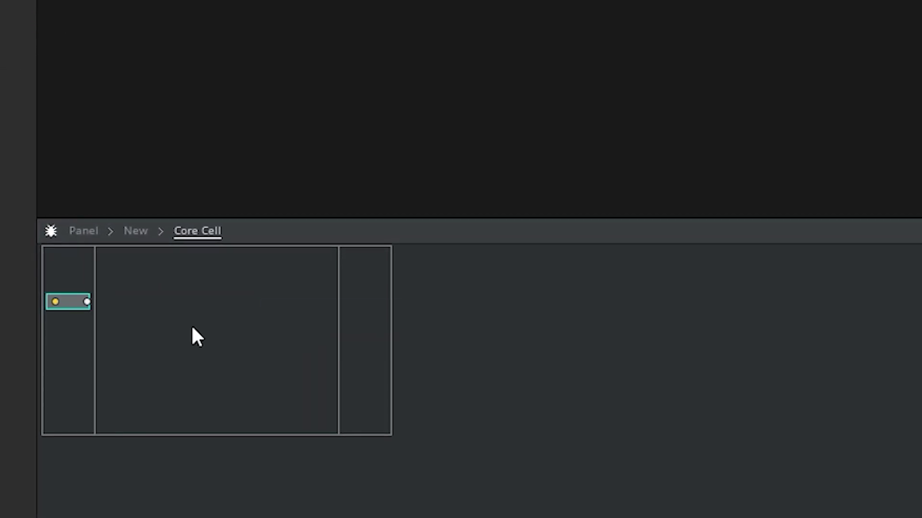
pyautogui.rightClick(362, 305)
pyautogui.moveTo(408, 320)
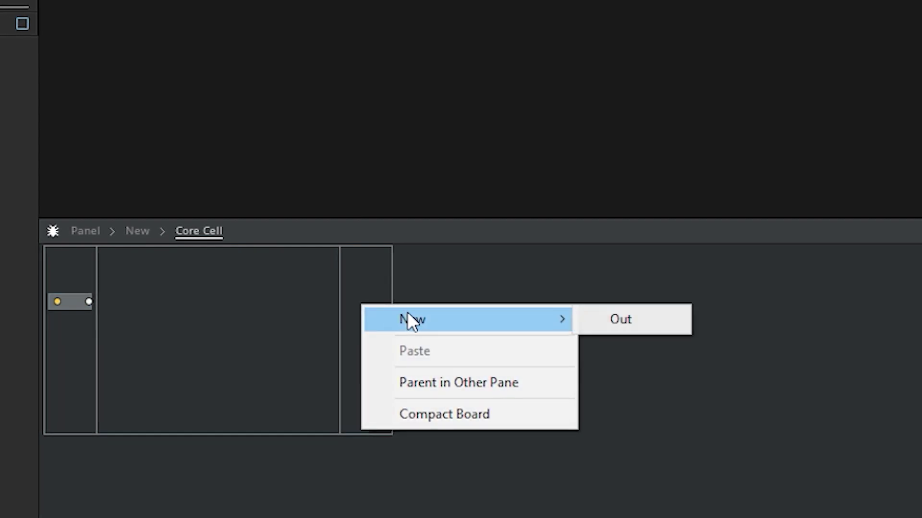
pyautogui.click(621, 320)
pyautogui.click(74, 306)
pyautogui.doubleClick(76, 303)
pyautogui.write('P')
pyautogui.press('Return')
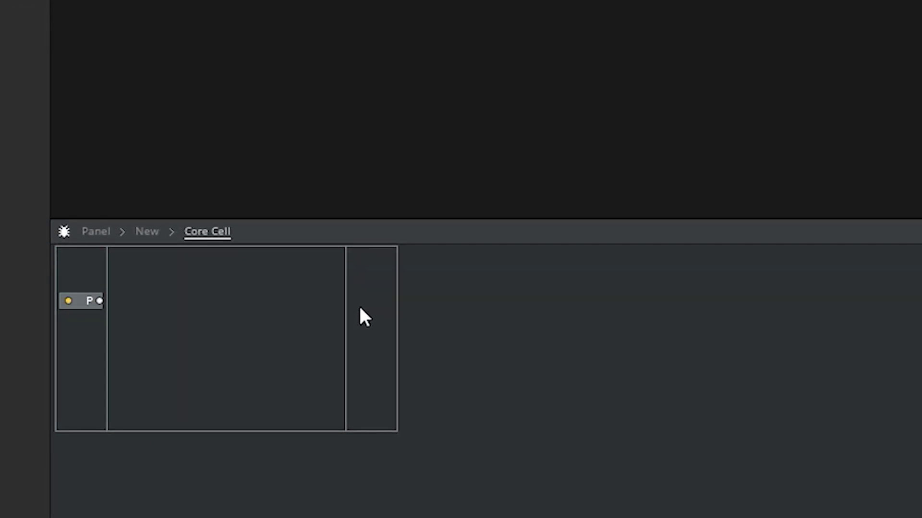
# - Add two output ports and name them 60 and 62
pyautogui.rightClick(360, 308)
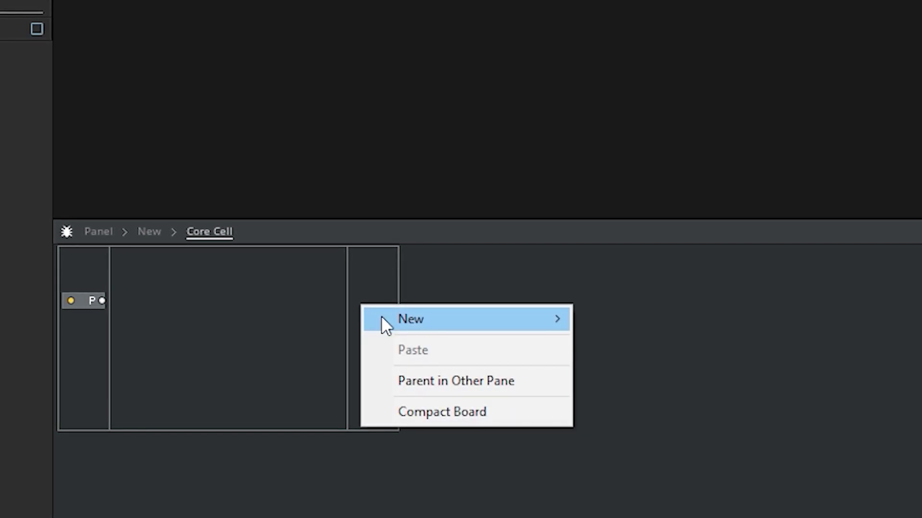
pyautogui.moveTo(384, 320)
pyautogui.click(624, 320)
pyautogui.rightClick(359, 358)
pyautogui.moveTo(418, 375)
pyautogui.click(597, 370)
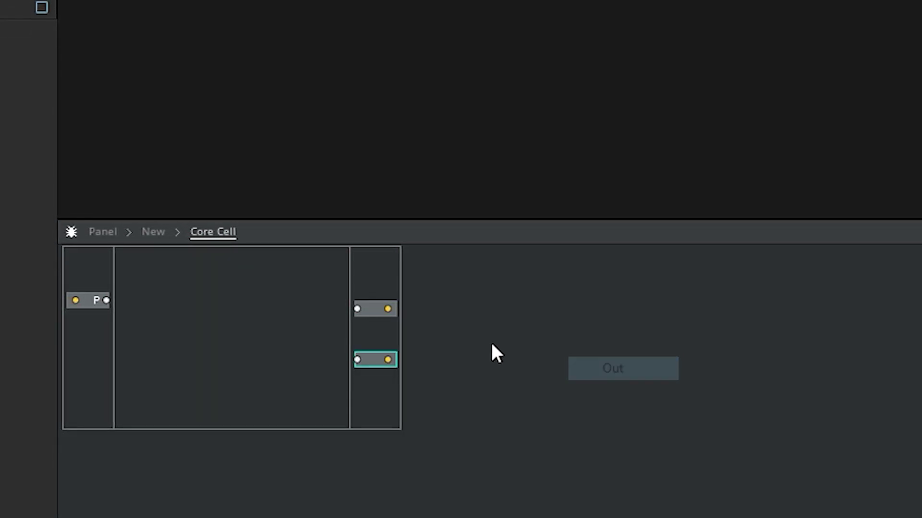
pyautogui.doubleClick(378, 309)
pyautogui.write('60')
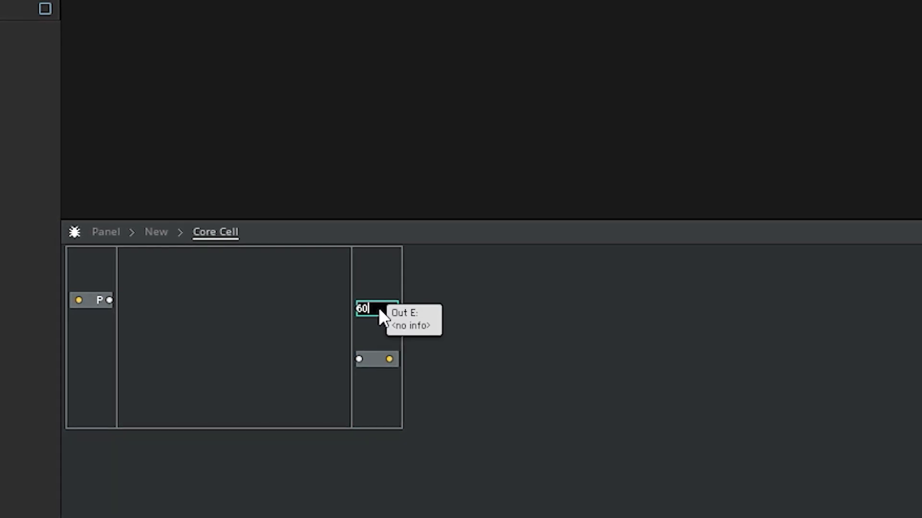
pyautogui.click(363, 332)
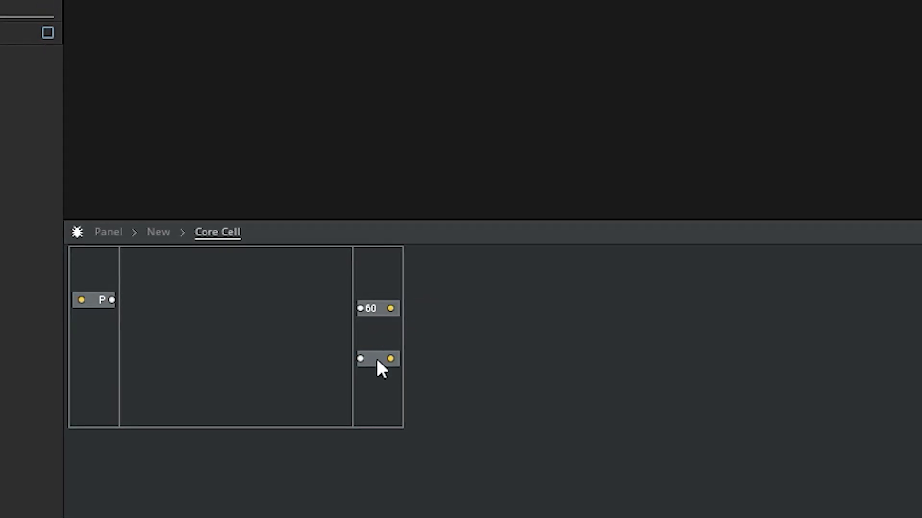
pyautogui.doubleClick(376, 359)
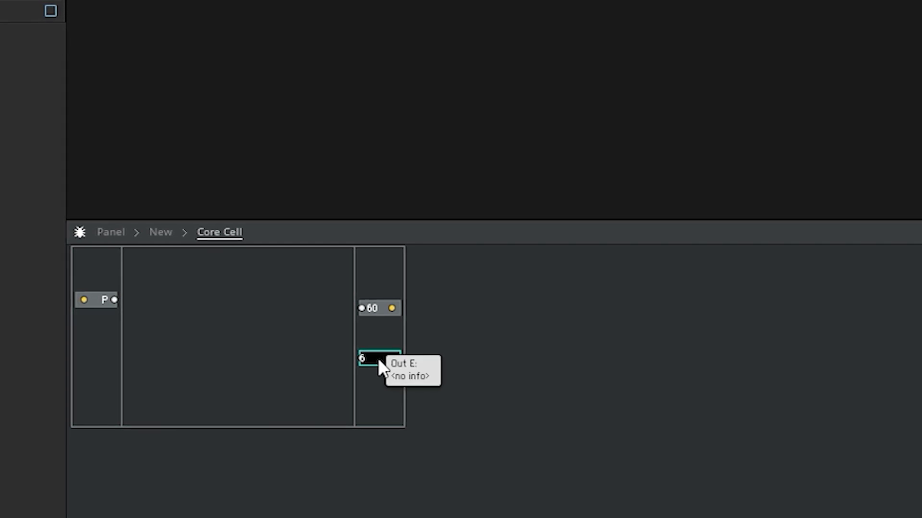
pyautogui.write('62')
pyautogui.click(378, 383)
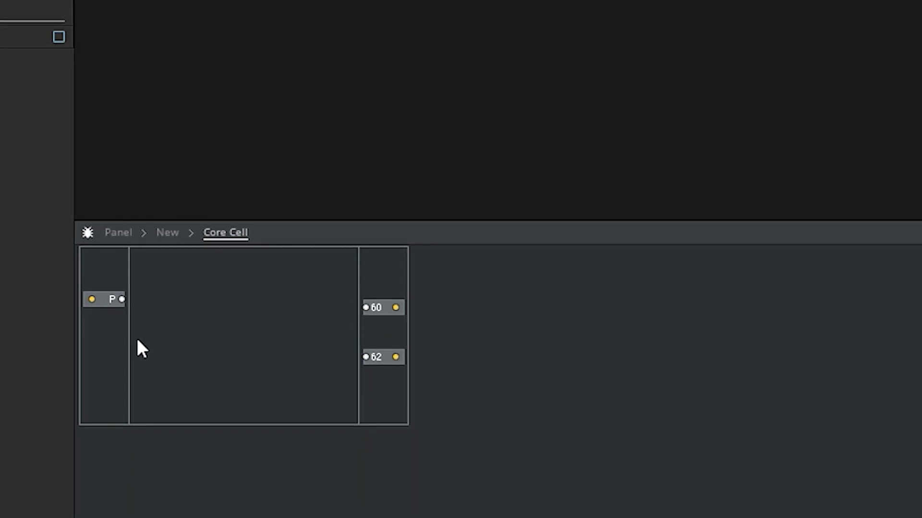
# - Add a second input port G to the core cell and return to the ensemble
pyautogui.rightClick(97, 372)
pyautogui.moveTo(150, 384)
pyautogui.click(354, 386)
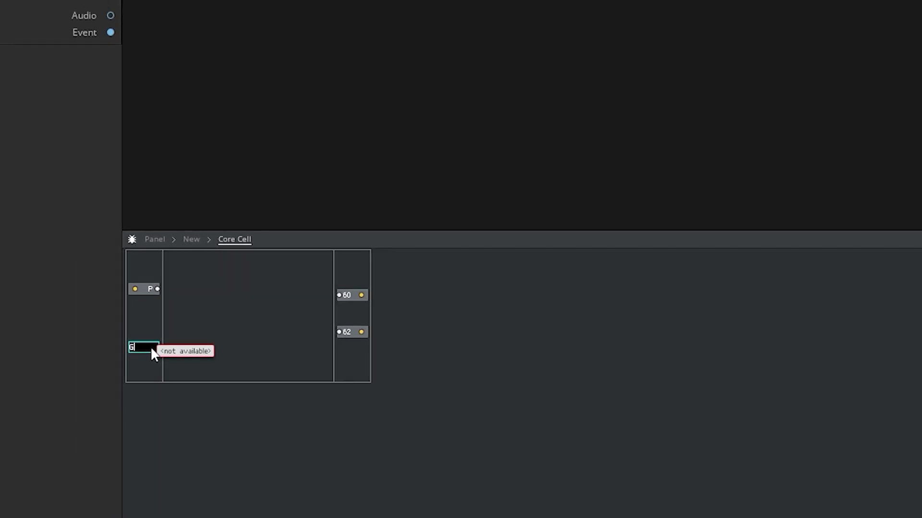
pyautogui.doubleClick(225, 331)
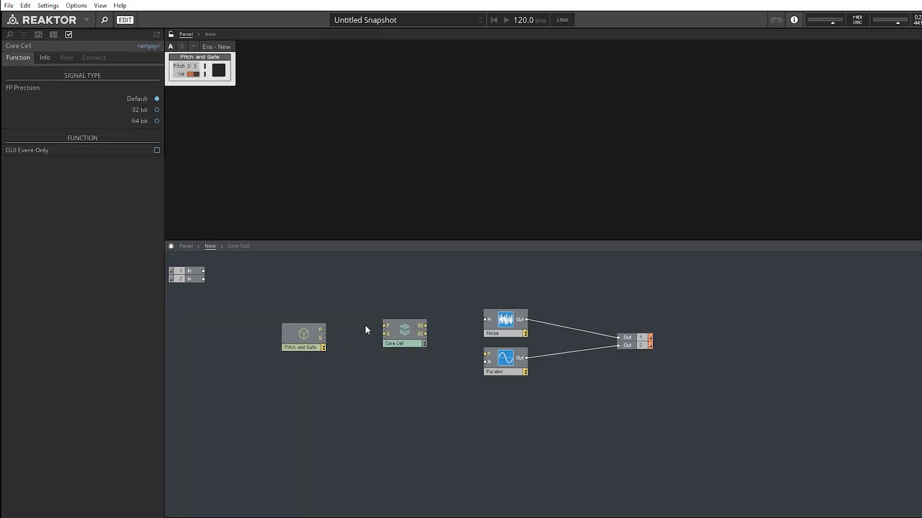
# - Wire Pitch and Gate's P and G into the core cell's P and G inputs
pyautogui.moveTo(324, 329); pyautogui.dragTo(384, 326)
pyautogui.moveTo(324, 339); pyautogui.dragTo(384, 334)
pyautogui.moveTo(284, 337); pyautogui.dragTo(317, 337)
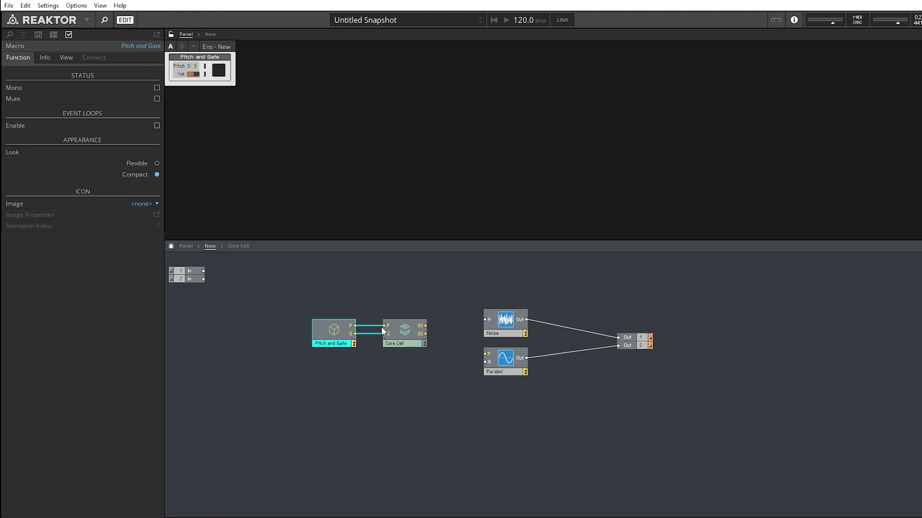
# - Enter the core cell showing P, G, 60 and 62; abandon a trial G-to-62 wire
pyautogui.doubleClick(400, 330)
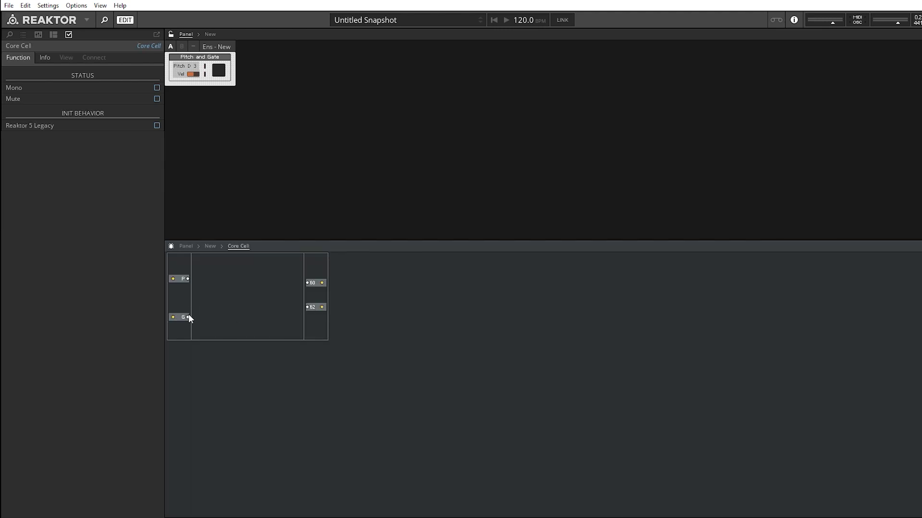
pyautogui.moveTo(188, 317); pyautogui.dragTo(310, 312)
pyautogui.click(245, 284)
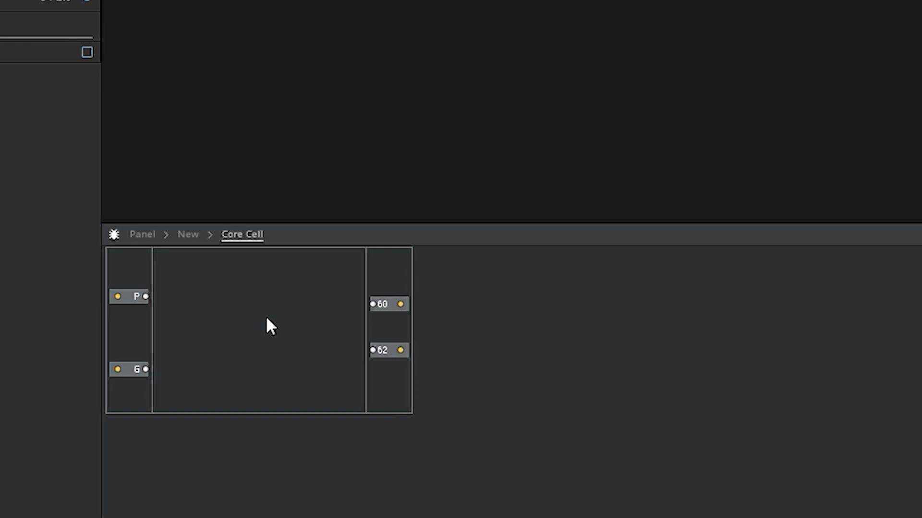
# - Place a Compare module in the core cell, discard a stray Compare Sign, and set criterion '='
pyautogui.rightClick(196, 281)
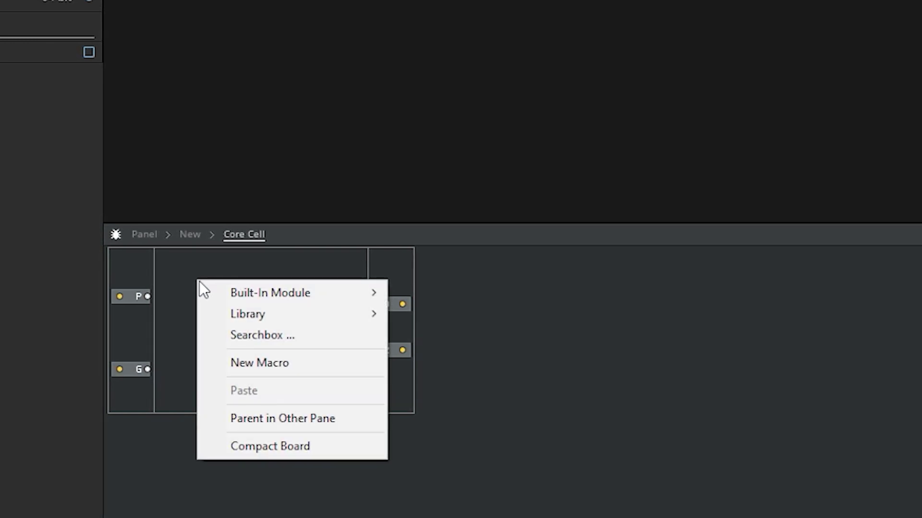
pyautogui.moveTo(238, 287)
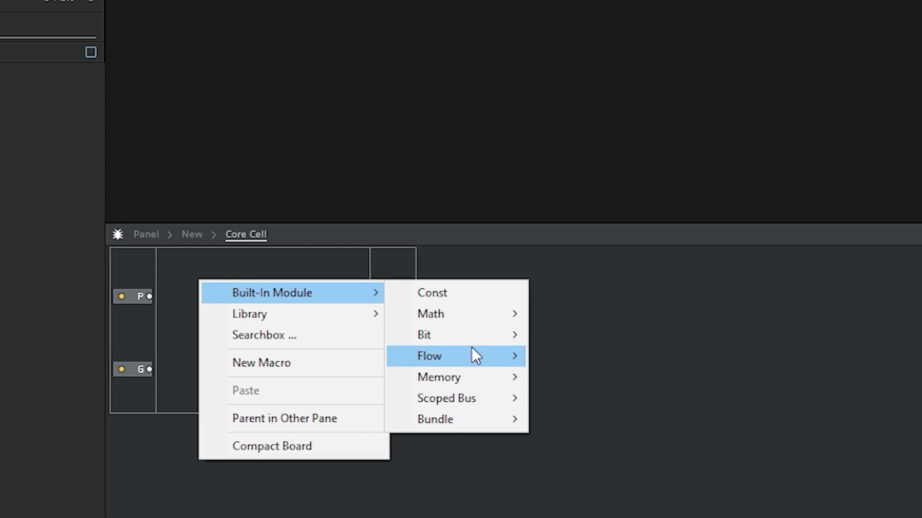
pyautogui.moveTo(471, 349)
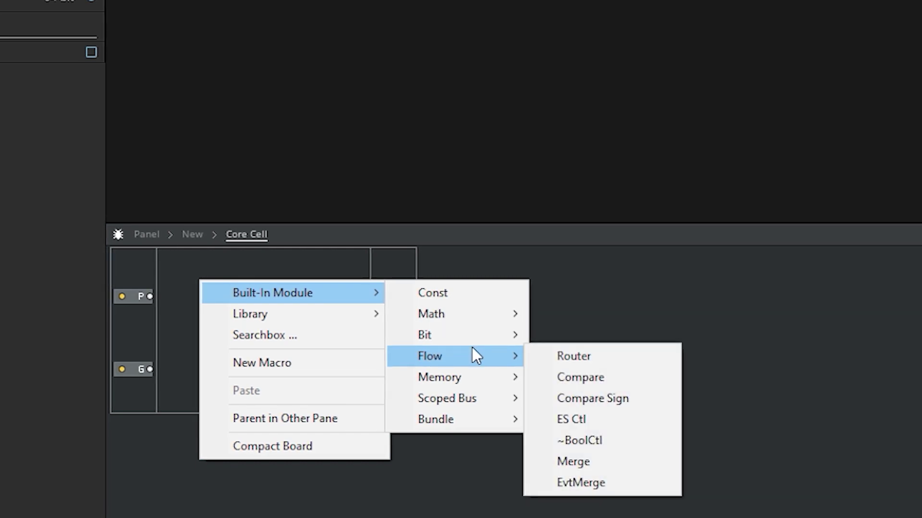
pyautogui.click(588, 376)
pyautogui.rightClick(272, 299)
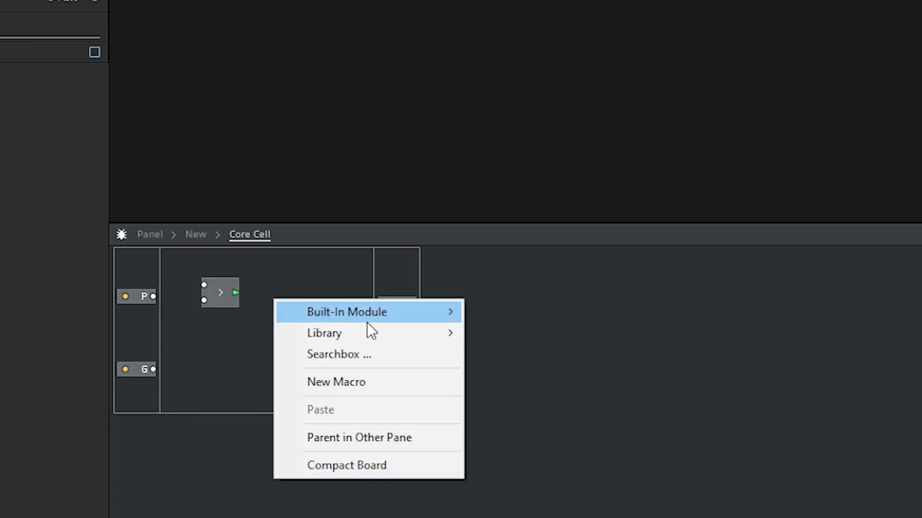
pyautogui.moveTo(366, 321)
pyautogui.moveTo(542, 378)
pyautogui.click(668, 417)
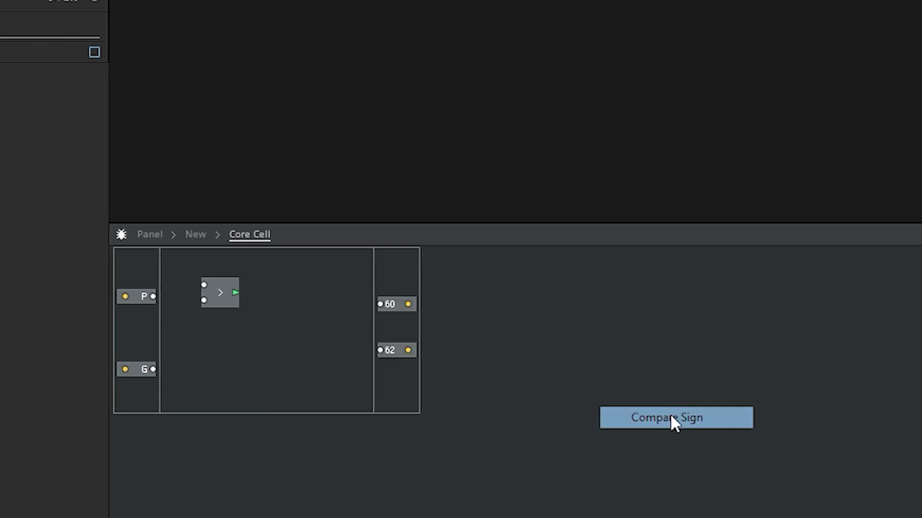
pyautogui.click(224, 349)
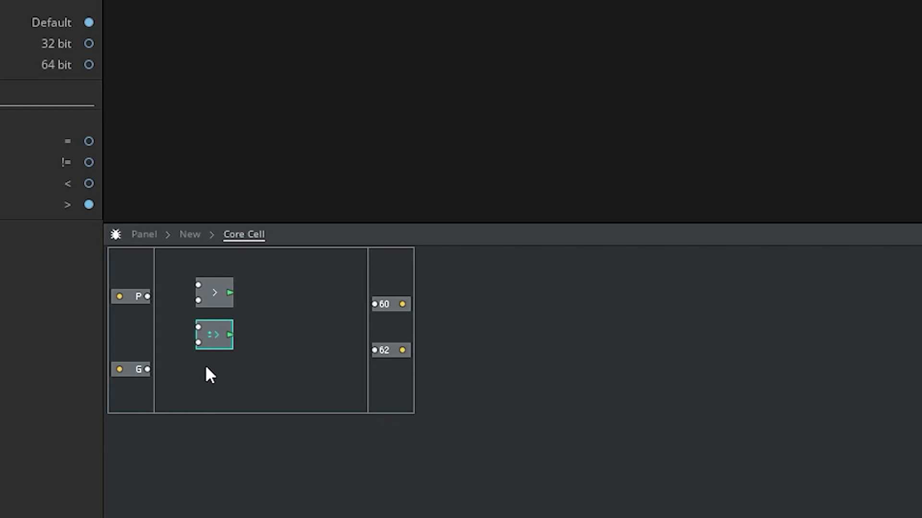
pyautogui.press('Delete')
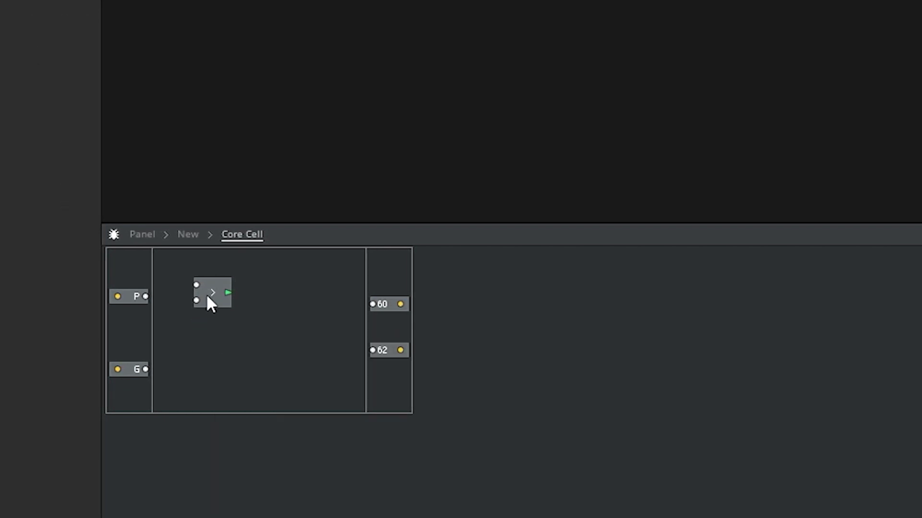
pyautogui.click(207, 293)
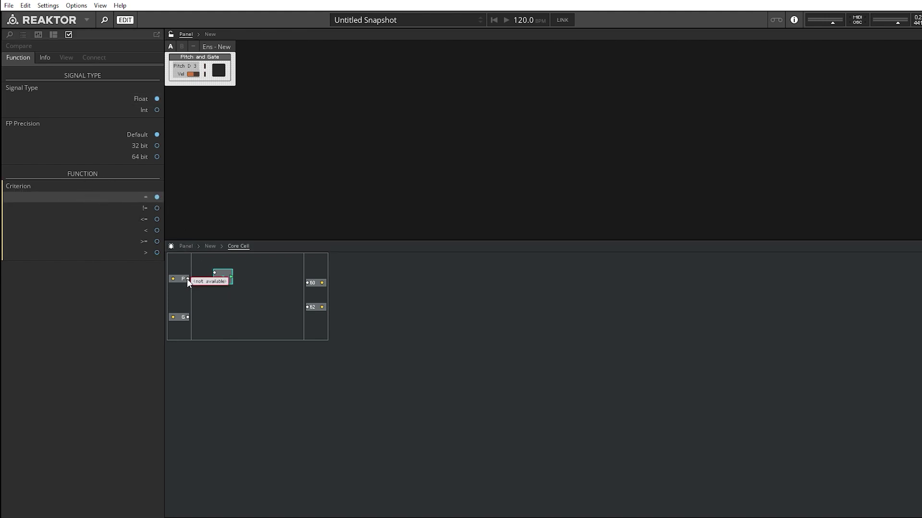
# - Wire P into the Compare's first input and attach a QuickConst of 60 to its second
pyautogui.moveTo(187, 279); pyautogui.dragTo(236, 282)
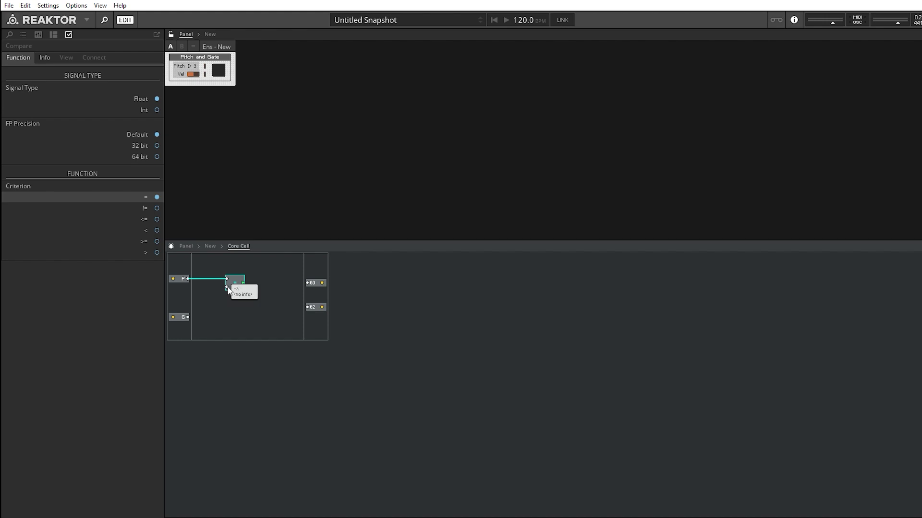
pyautogui.rightClick(227, 287)
pyautogui.click(282, 294)
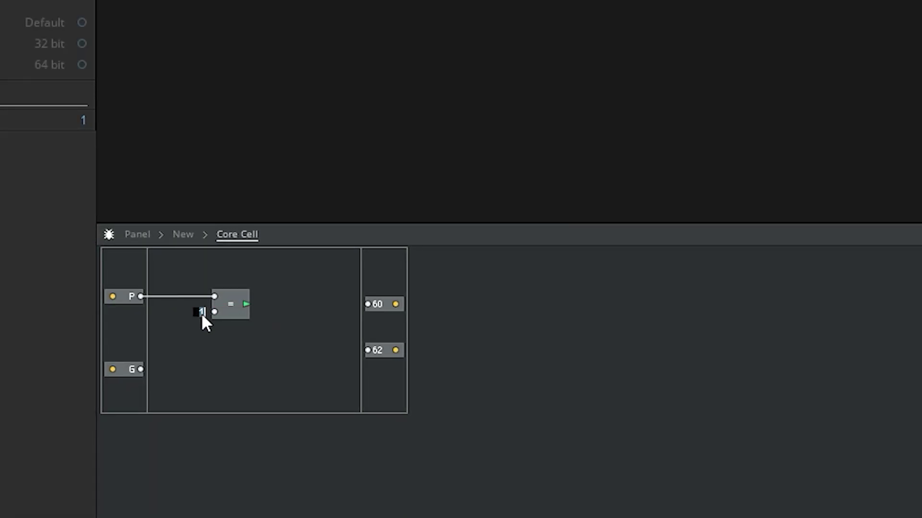
pyautogui.write('60')
pyautogui.press('Return')
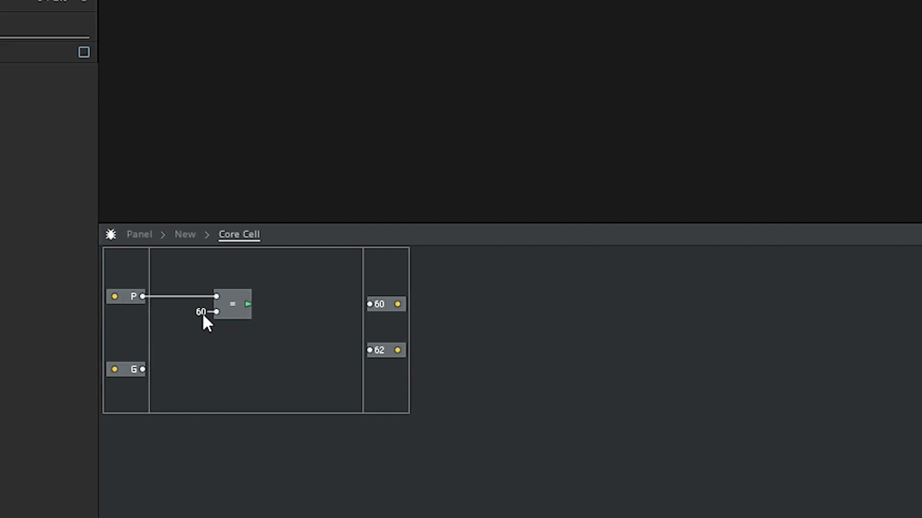
pyautogui.moveTo(245, 304)
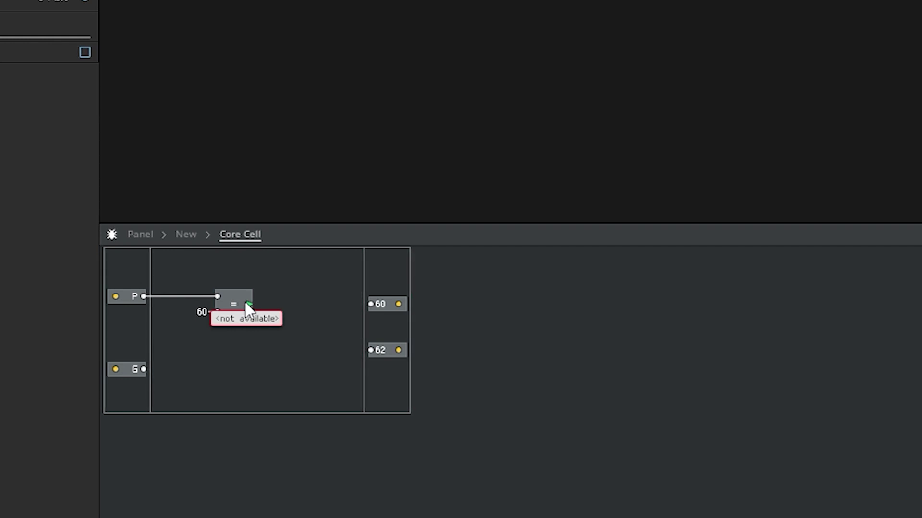
pyautogui.moveTo(245, 304); pyautogui.dragTo(269, 327)
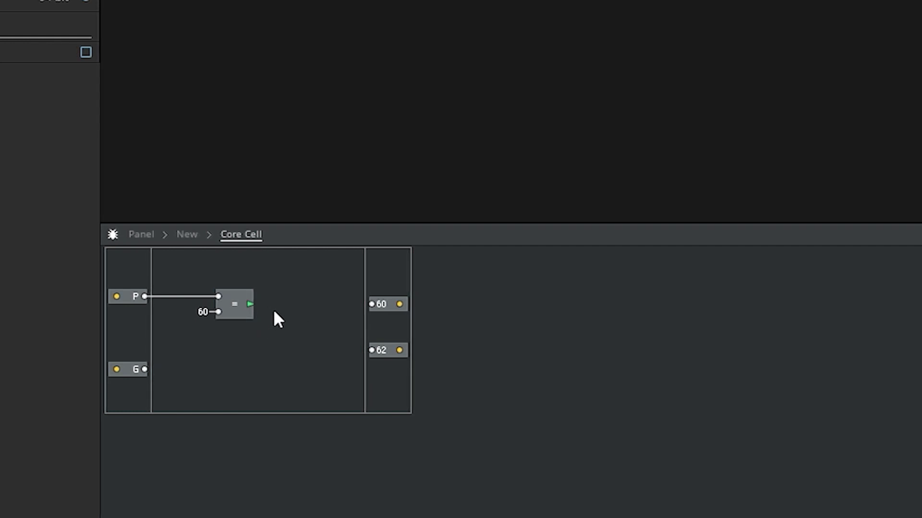
# - Add a Router module and place it next to the Compare's output
pyautogui.rightClick(273, 311)
pyautogui.moveTo(355, 326)
pyautogui.moveTo(528, 386)
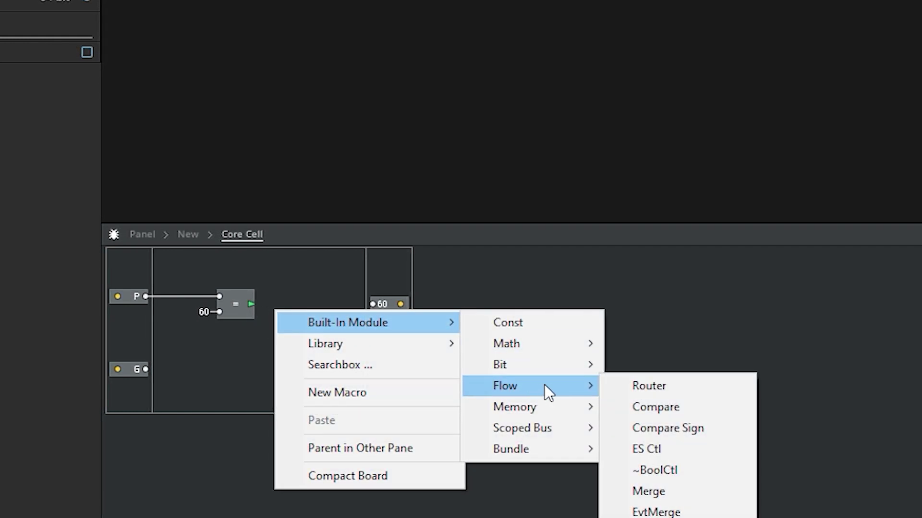
pyautogui.click(675, 387)
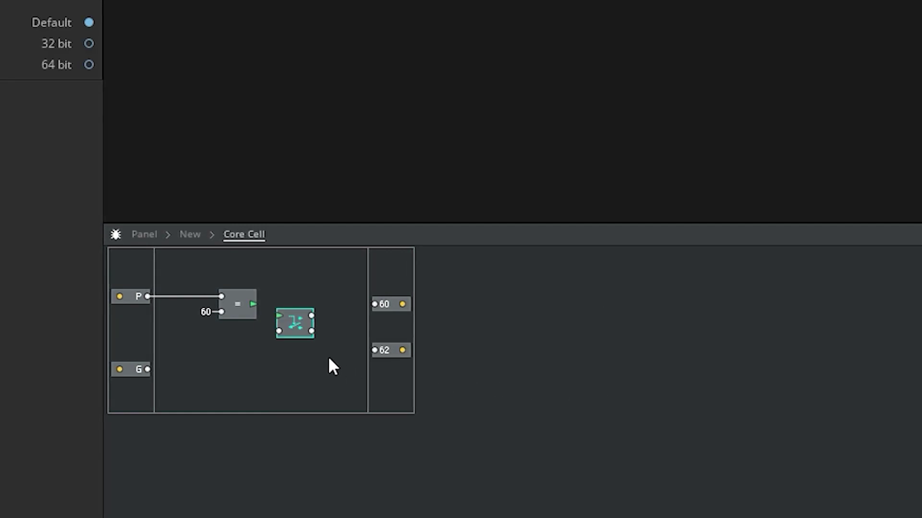
pyautogui.moveTo(297, 321); pyautogui.dragTo(301, 308)
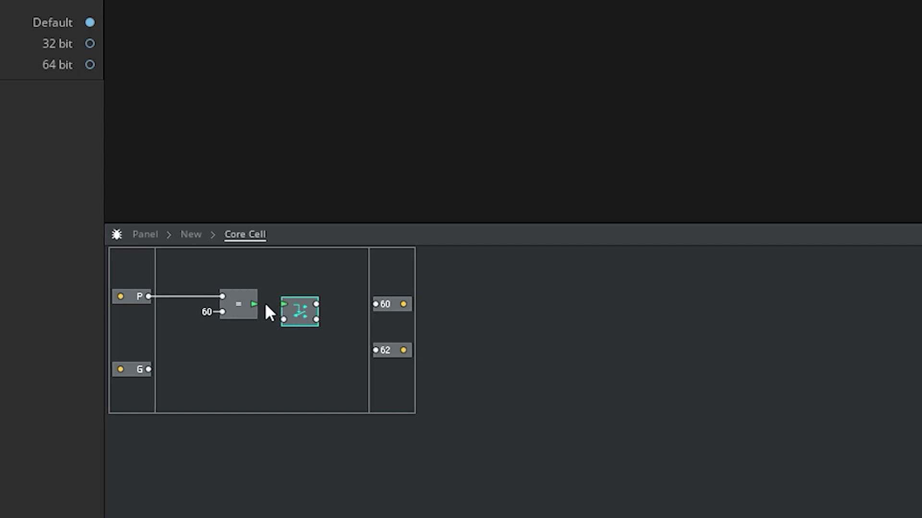
# - Wire the Compare result to the Router control, G to its input, and its upper output to 60
pyautogui.moveTo(255, 304); pyautogui.dragTo(284, 304)
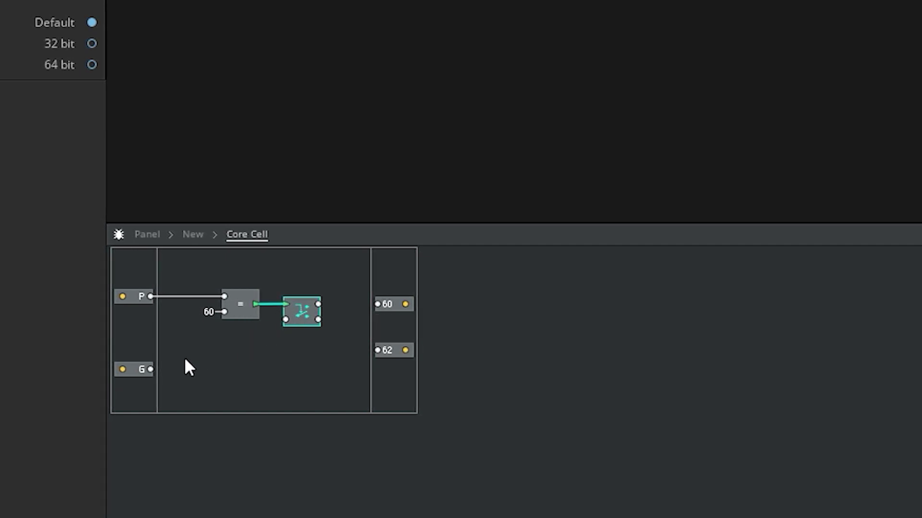
pyautogui.moveTo(151, 370)
pyautogui.moveTo(151, 369); pyautogui.dragTo(287, 319)
pyautogui.moveTo(315, 304)
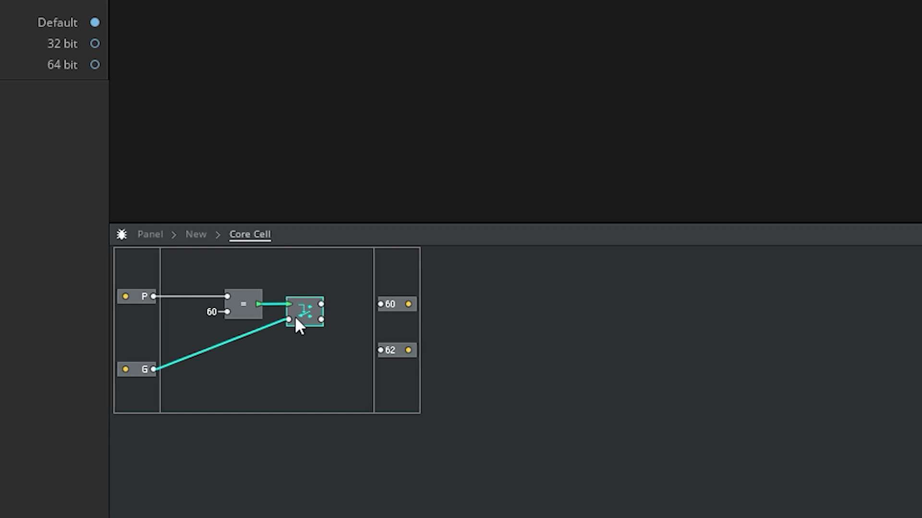
pyautogui.moveTo(321, 304); pyautogui.dragTo(382, 306)
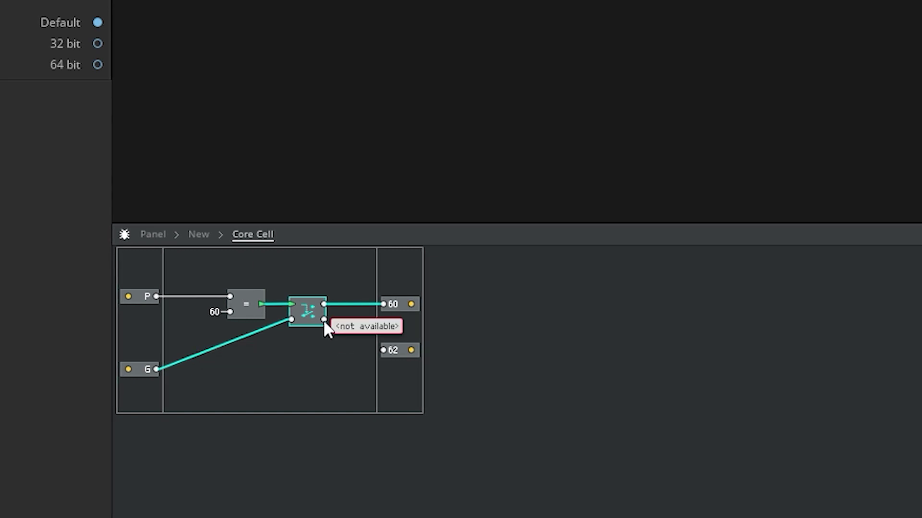
pyautogui.moveTo(324, 320); pyautogui.dragTo(334, 344)
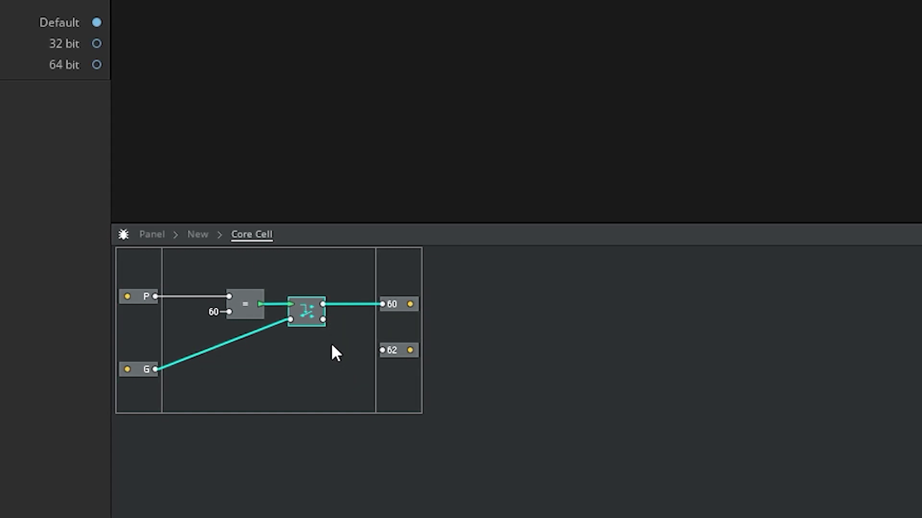
pyautogui.click(309, 338)
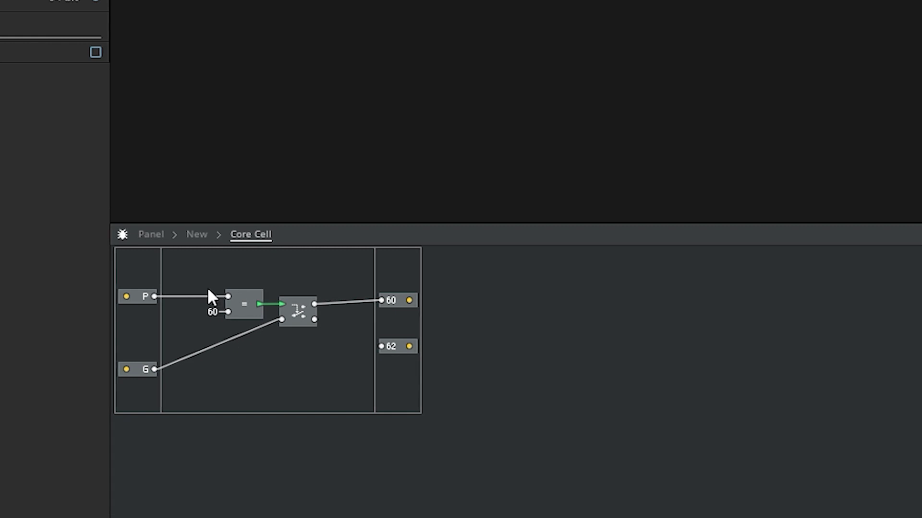
# - Duplicate the Compare and Router pair below and change the copy's constant to 62
pyautogui.moveTo(198, 276); pyautogui.dragTo(291, 325)
pyautogui.rightClick(293, 315)
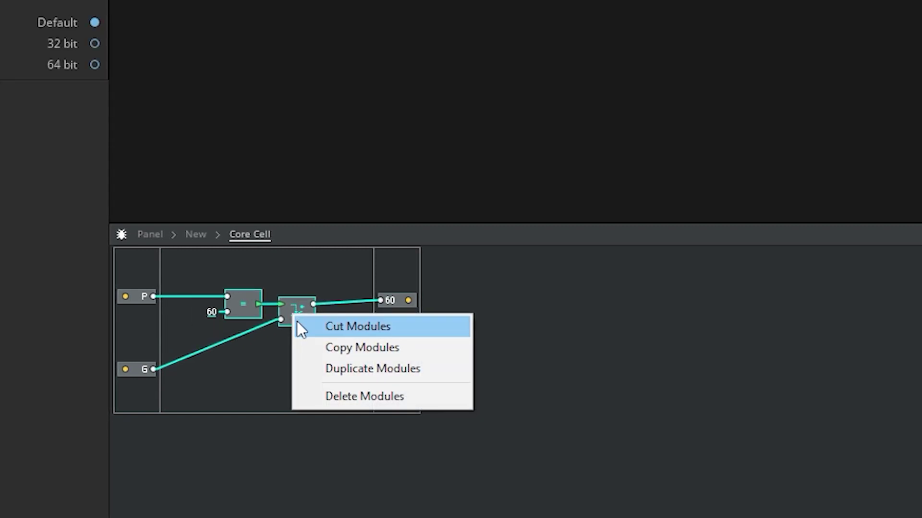
pyautogui.click(328, 369)
pyautogui.moveTo(303, 331); pyautogui.dragTo(384, 372)
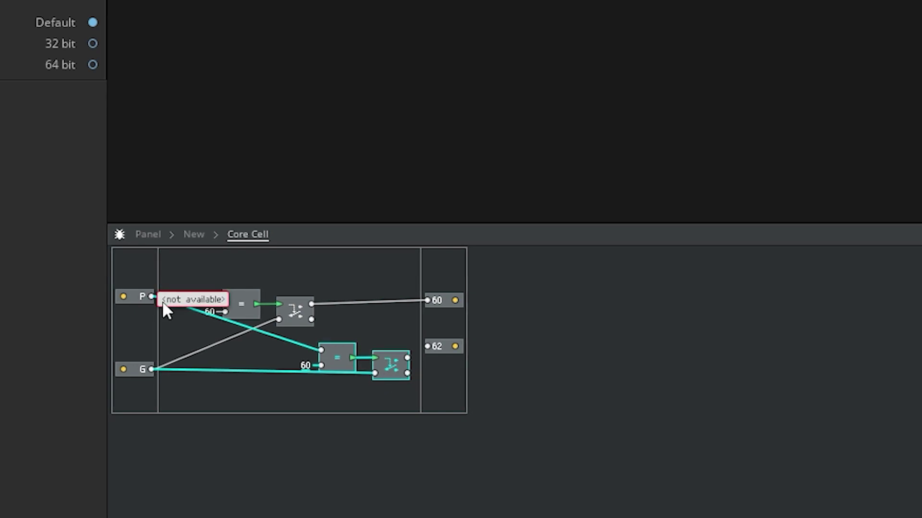
pyautogui.click(302, 371)
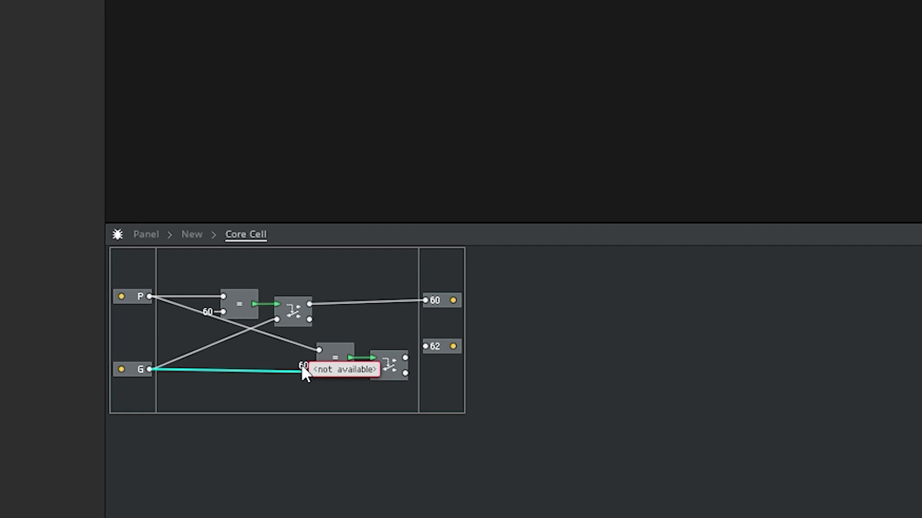
pyautogui.doubleClick(303, 367)
pyautogui.write('6')
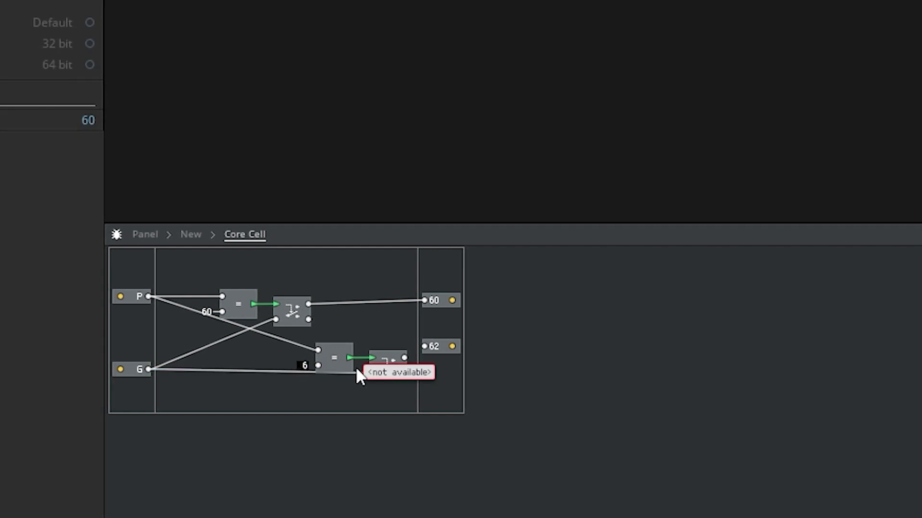
pyautogui.write('2')
pyautogui.press('Return')
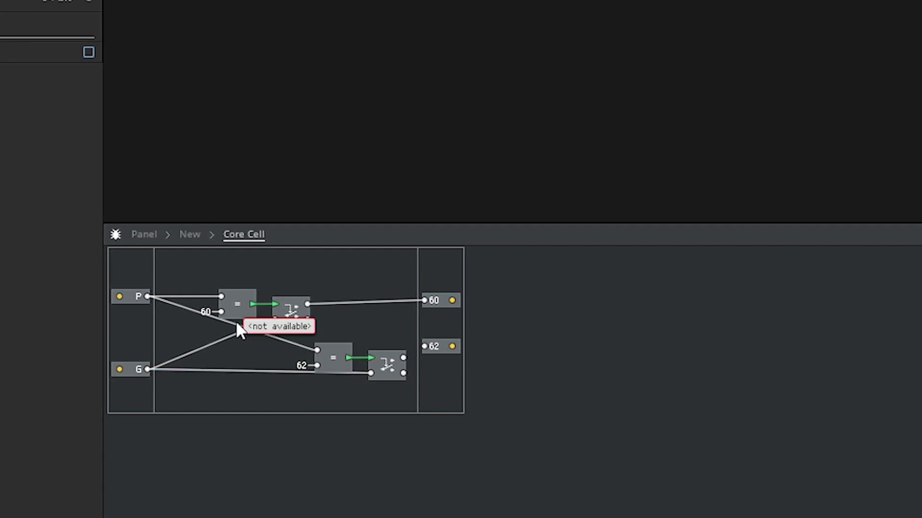
# - Feed the first Router's other output into the second Router and shift the lower pair left
pyautogui.moveTo(313, 355)
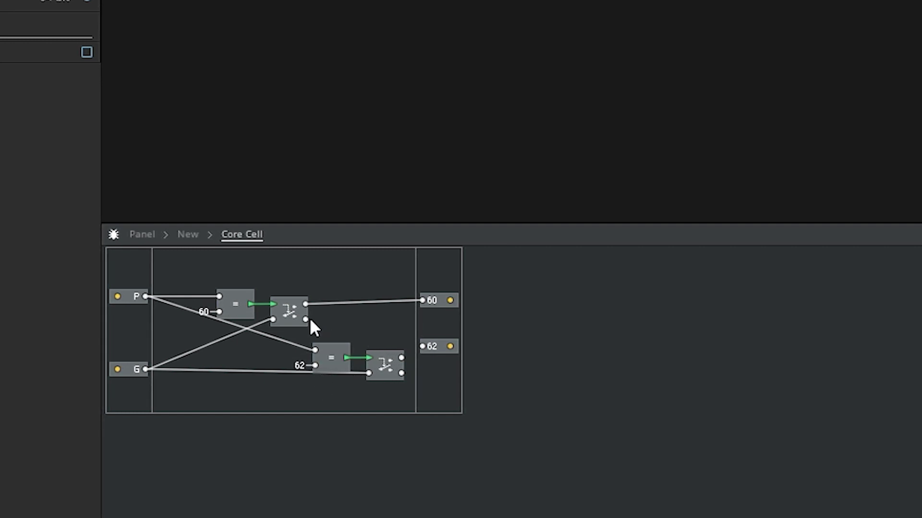
pyautogui.moveTo(305, 321)
pyautogui.moveTo(305, 320); pyautogui.dragTo(420, 346)
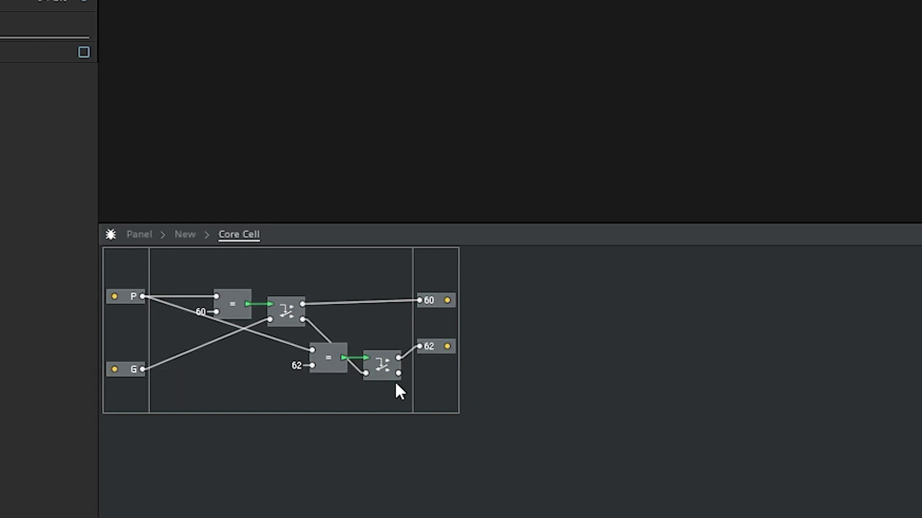
pyautogui.moveTo(398, 372)
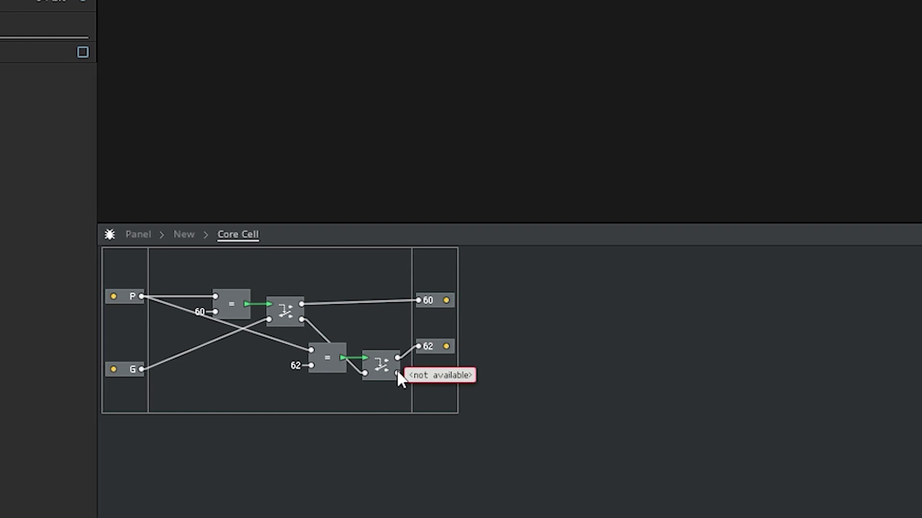
pyautogui.moveTo(399, 373); pyautogui.dragTo(419, 392)
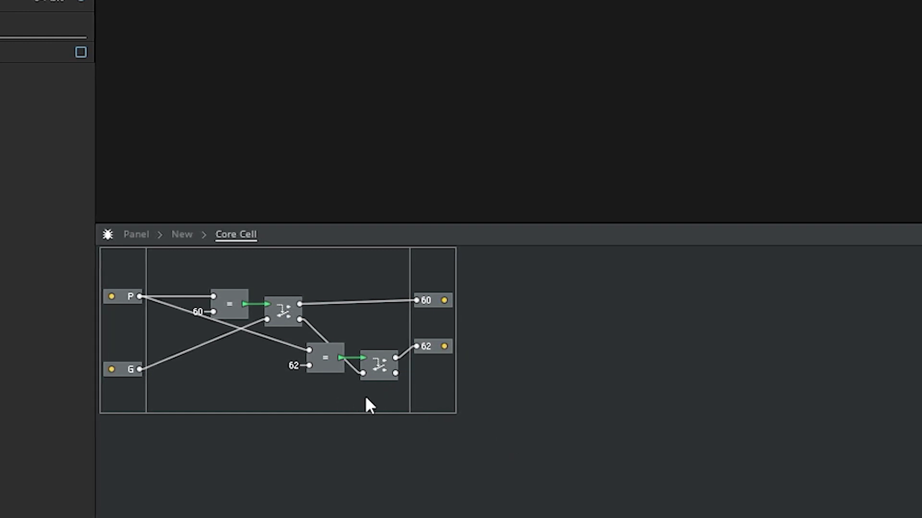
pyautogui.moveTo(396, 373); pyautogui.dragTo(329, 353)
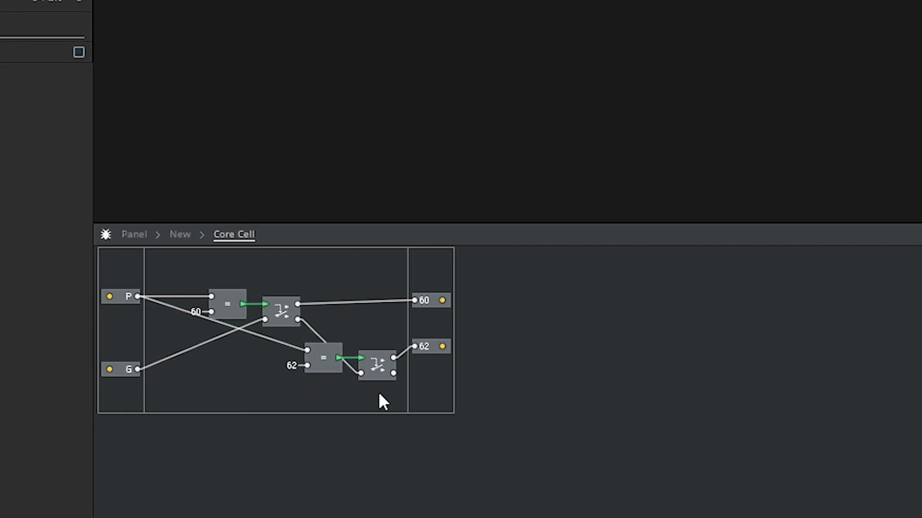
pyautogui.moveTo(378, 391); pyautogui.dragTo(273, 374)
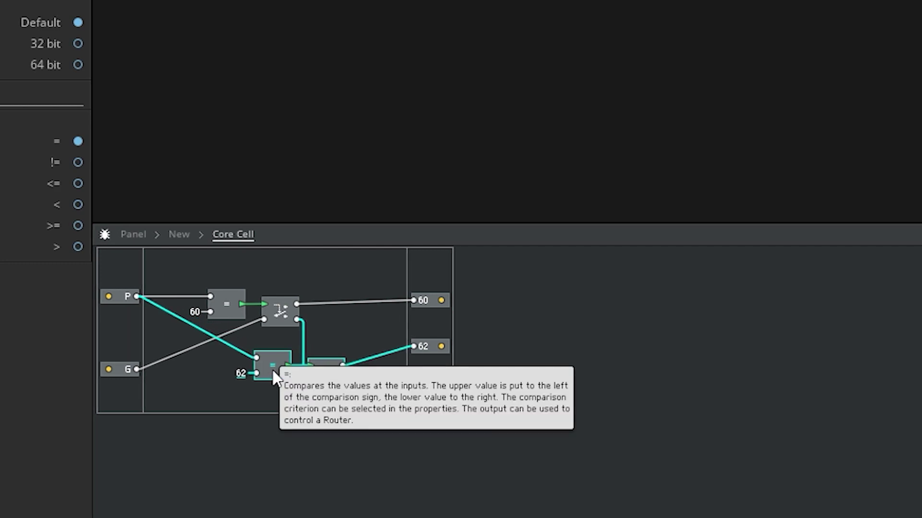
# - Move the 62 output down level with the lower Router so its wire runs straight
pyautogui.click(273, 394)
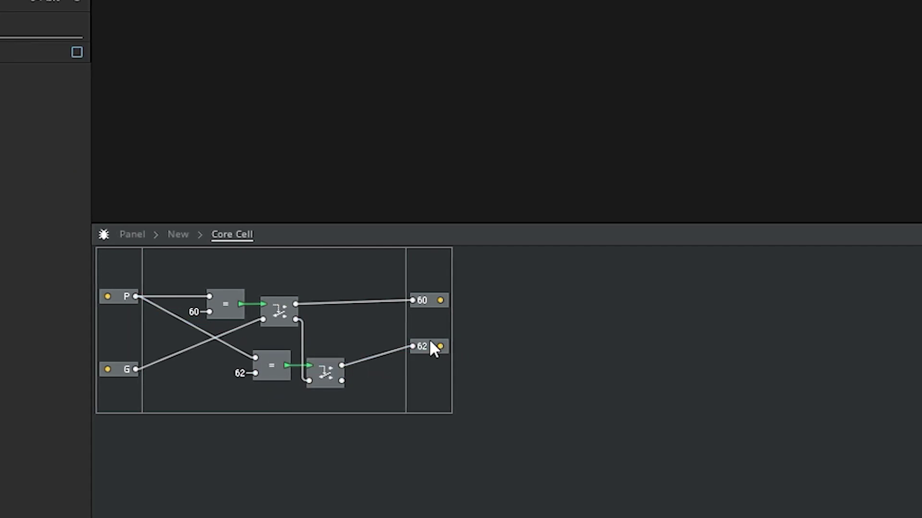
pyautogui.moveTo(428, 346); pyautogui.dragTo(429, 365)
pyautogui.click(413, 395)
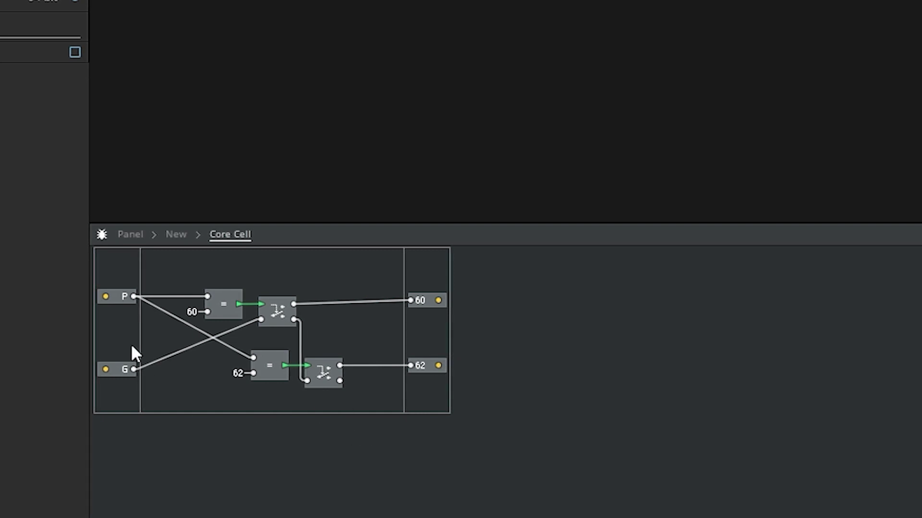
pyautogui.moveTo(131, 296)
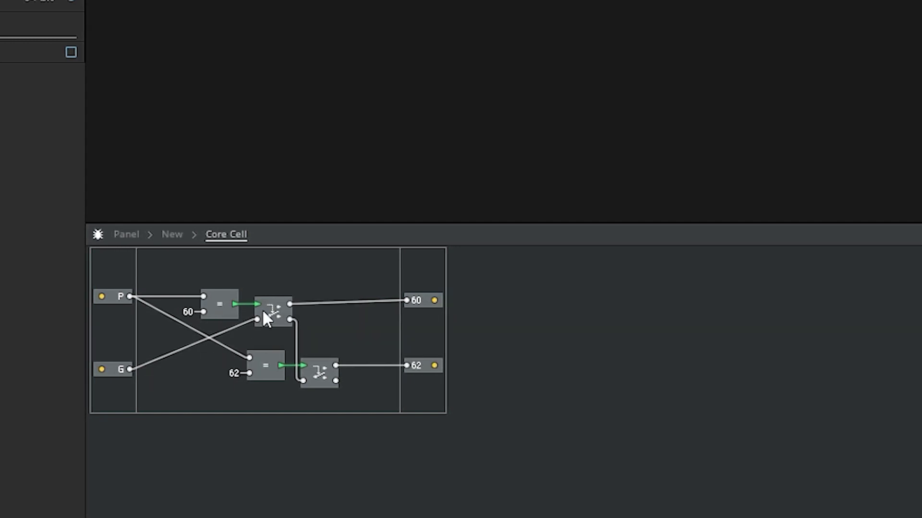
# - Align the Core Cell's 60 output, then wire it to Noise's A input in the ensemble
pyautogui.moveTo(429, 301); pyautogui.dragTo(426, 305)
pyautogui.doubleClick(494, 307)
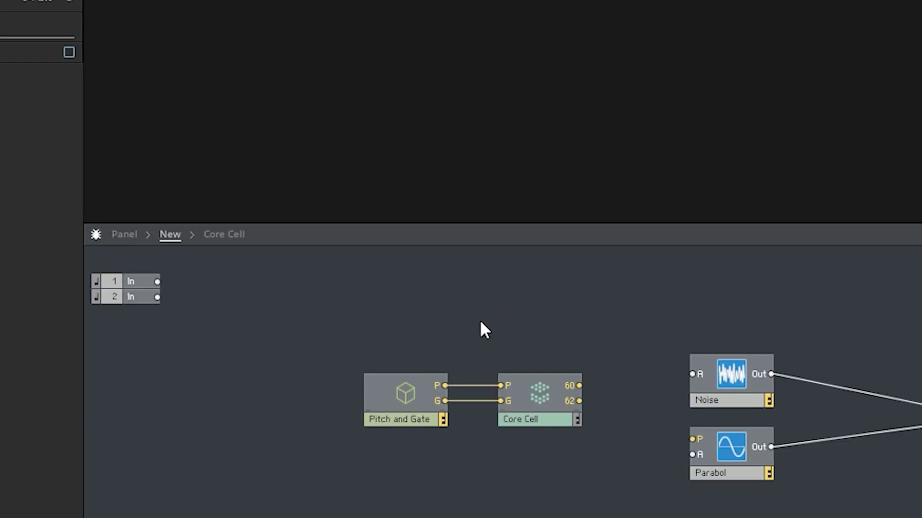
pyautogui.moveTo(579, 386); pyautogui.dragTo(691, 375)
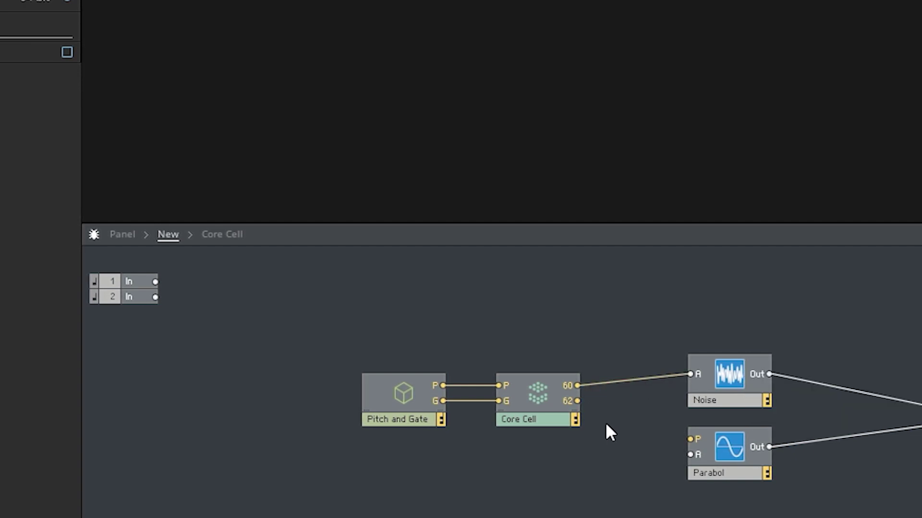
# - Reopen the Core Cell and check its 60 comparison constant, leaving it at 60
pyautogui.doubleClick(548, 387)
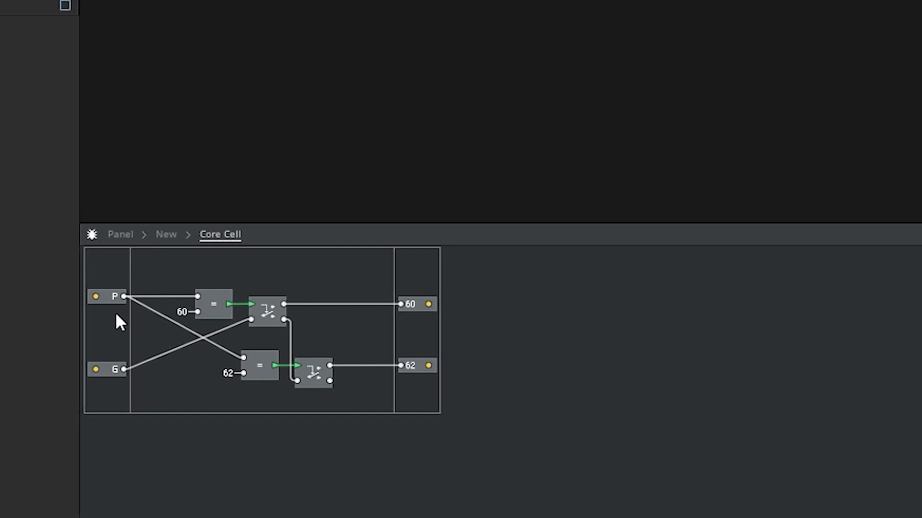
pyautogui.doubleClick(182, 312)
pyautogui.write('62')
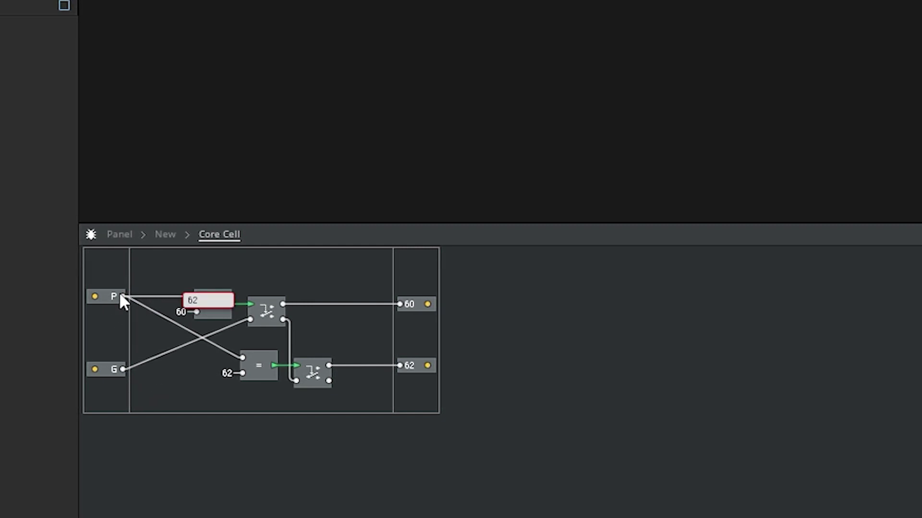
pyautogui.press('Escape')
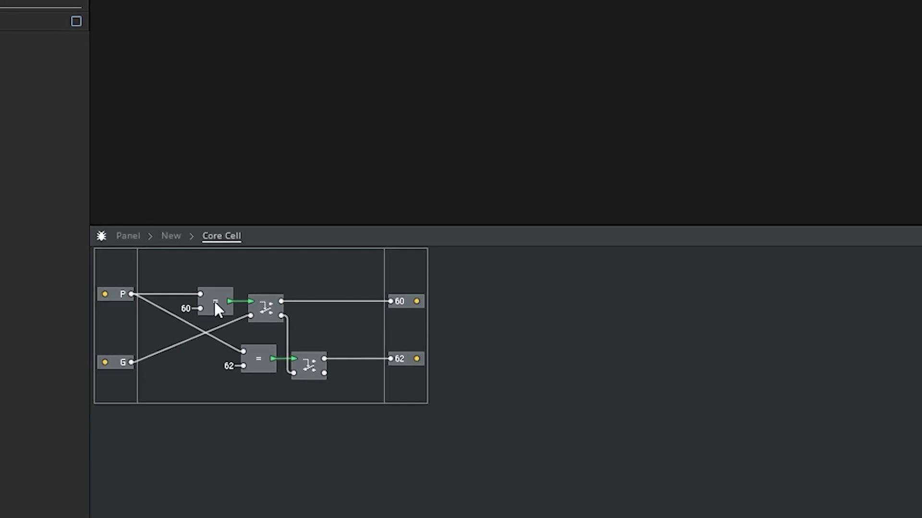
pyautogui.moveTo(268, 311)
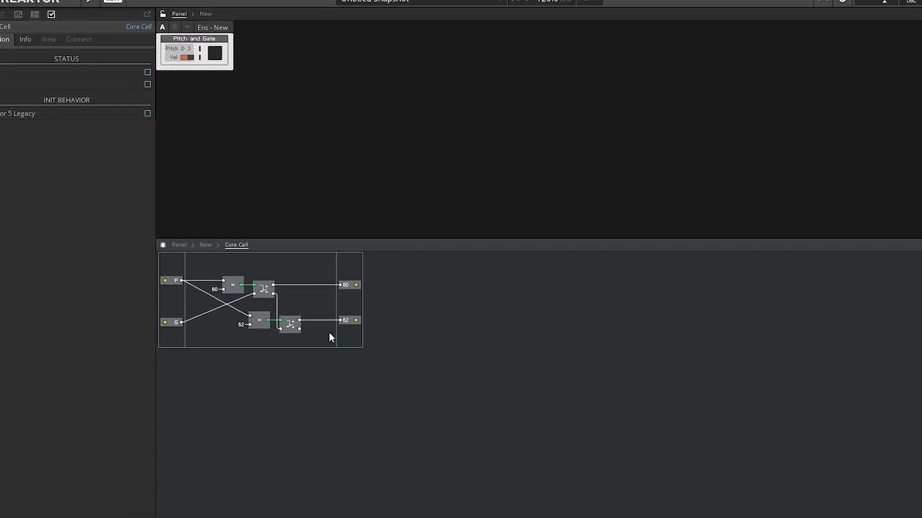
# - Wire the Core Cell's 62 output into Parabol's A input, then recheck the Core Cell's internals
pyautogui.click(317, 362)
pyautogui.doubleClick(311, 350)
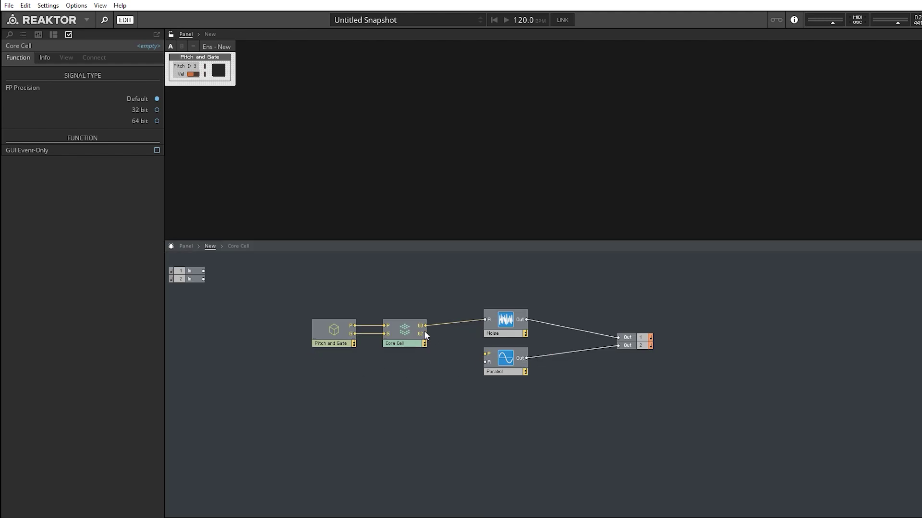
pyautogui.moveTo(425, 334); pyautogui.dragTo(484, 362)
pyautogui.doubleClick(406, 330)
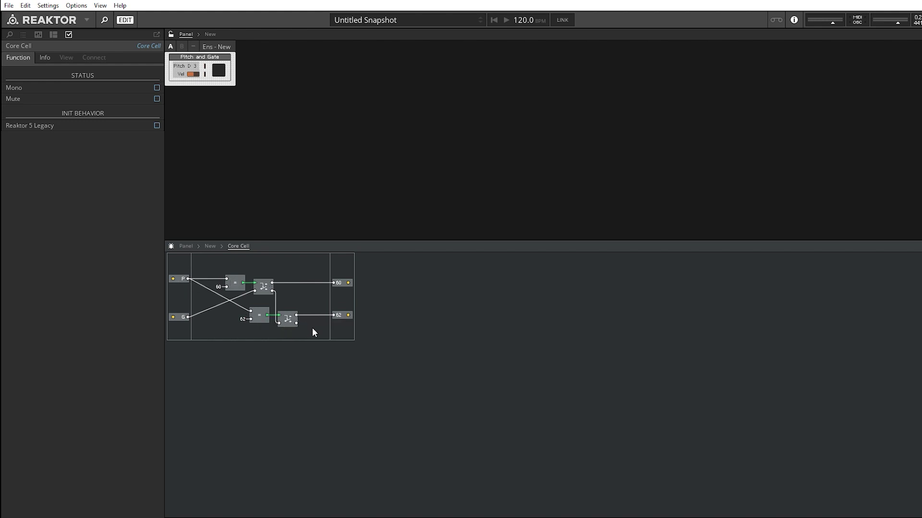
pyautogui.doubleClick(305, 345)
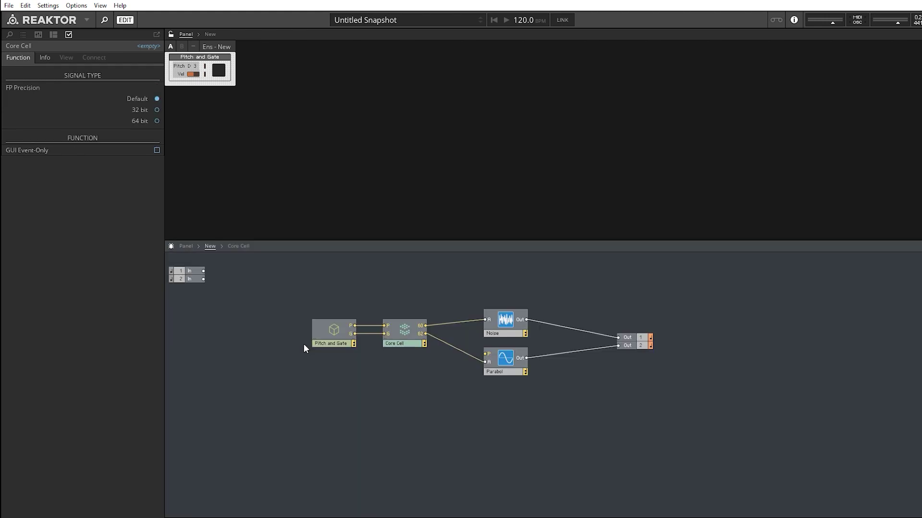
# - Attach a constant of 62 to Parabol's P input and deselect it
pyautogui.rightClick(486, 359)
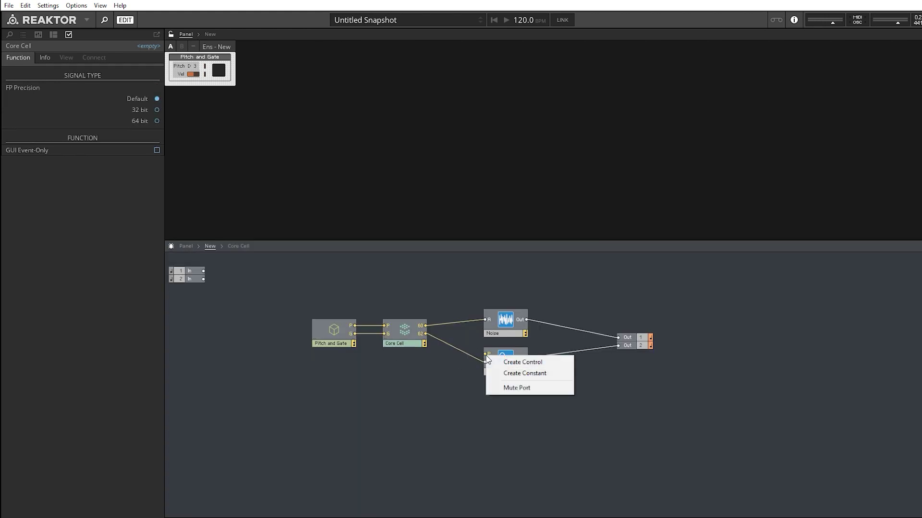
pyautogui.click(525, 374)
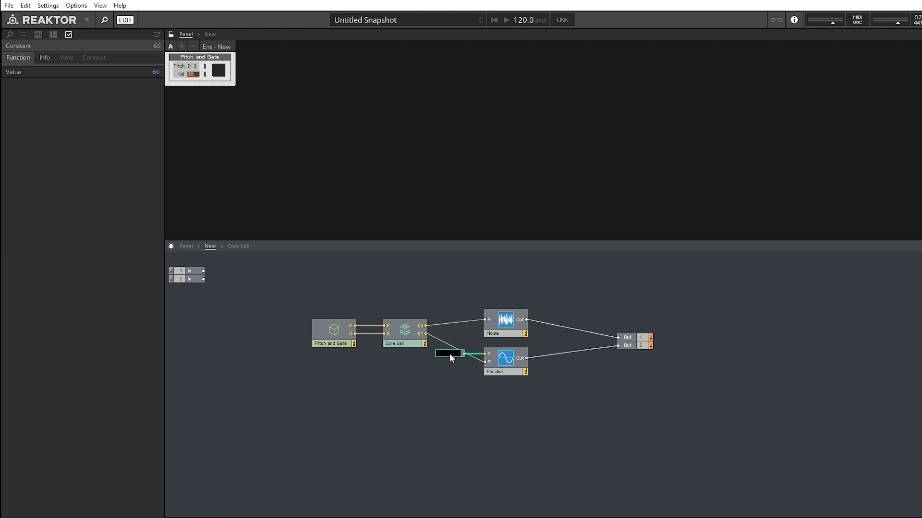
pyautogui.write('62')
pyautogui.press('Return')
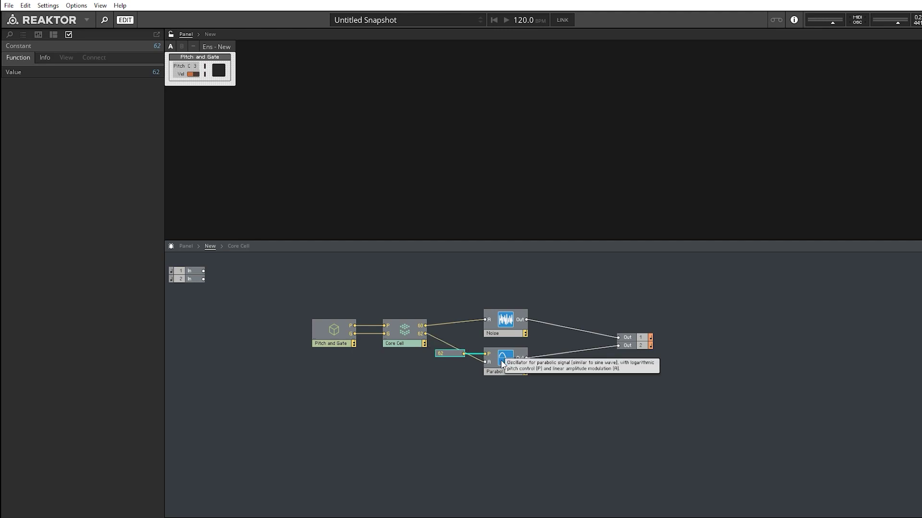
pyautogui.moveTo(533, 356)
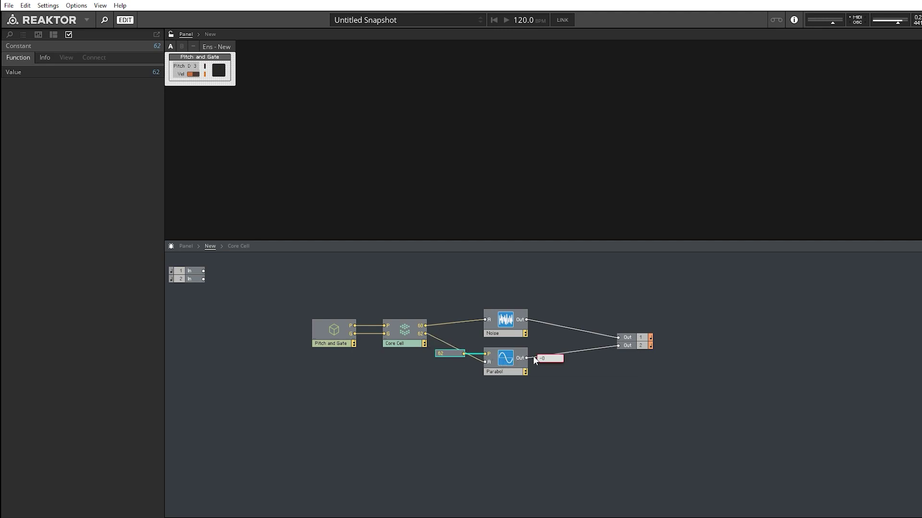
pyautogui.click(541, 392)
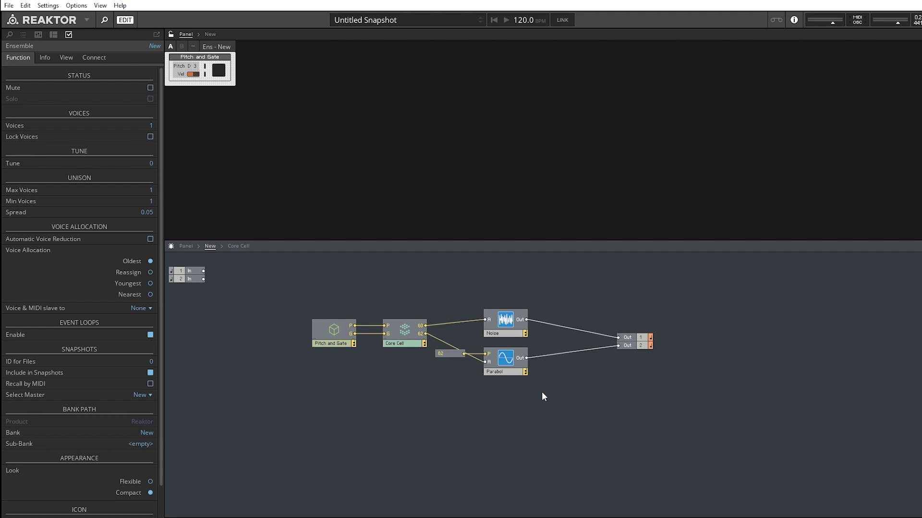
# - Name the Core Cell module 'Routing Pitch' and deselect it
pyautogui.click(402, 342)
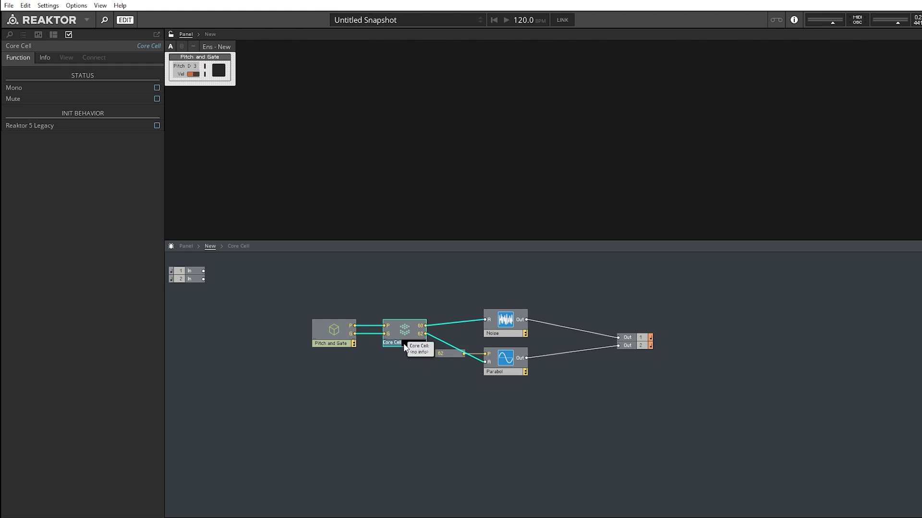
pyautogui.write('Routing Pit')
pyautogui.click(405, 344)
pyautogui.rightClick(403, 330)
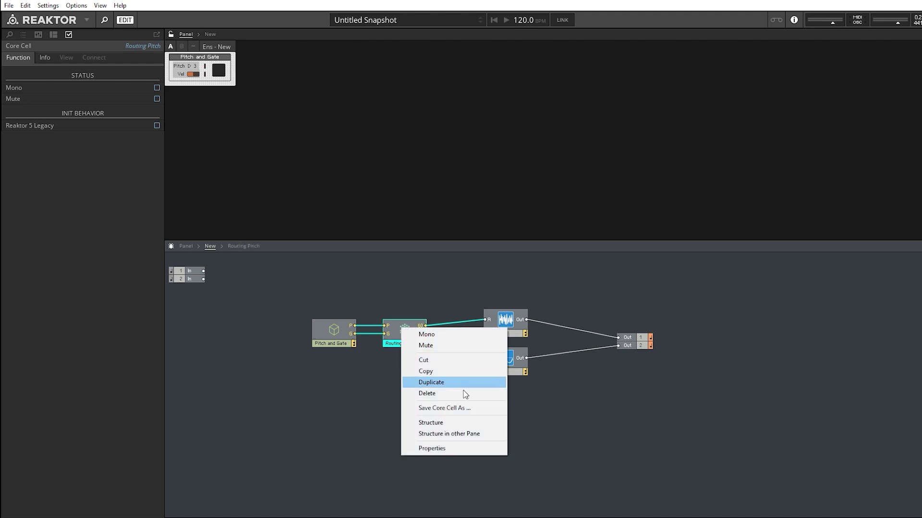
pyautogui.click(350, 401)
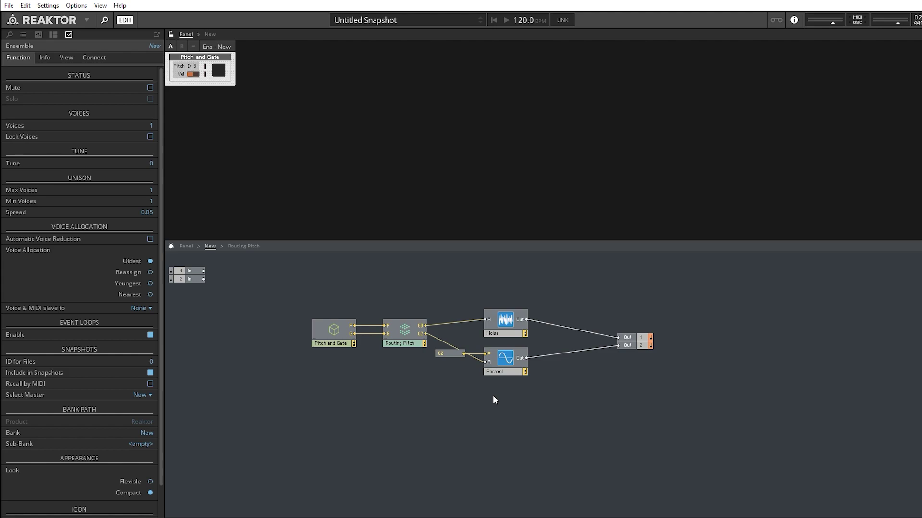
pyautogui.doubleClick(405, 333)
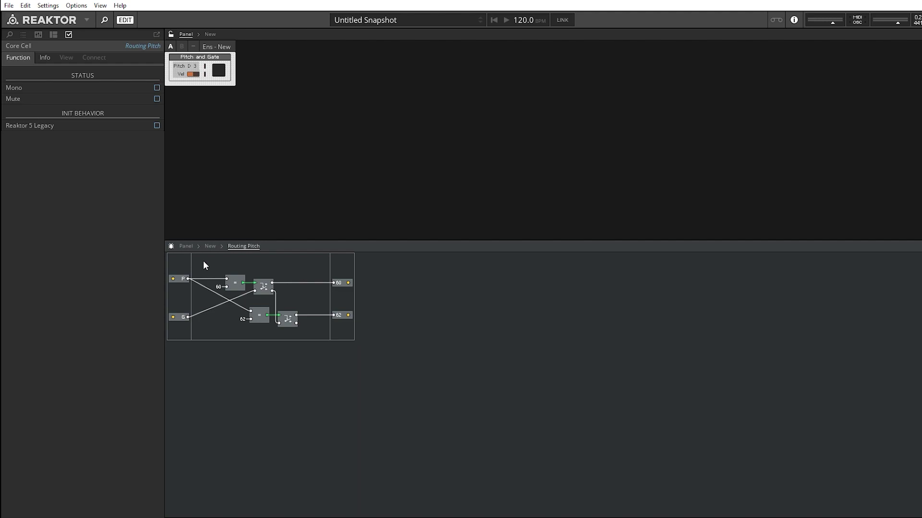
pyautogui.moveTo(203, 262); pyautogui.dragTo(317, 335)
pyautogui.doubleClick(317, 336)
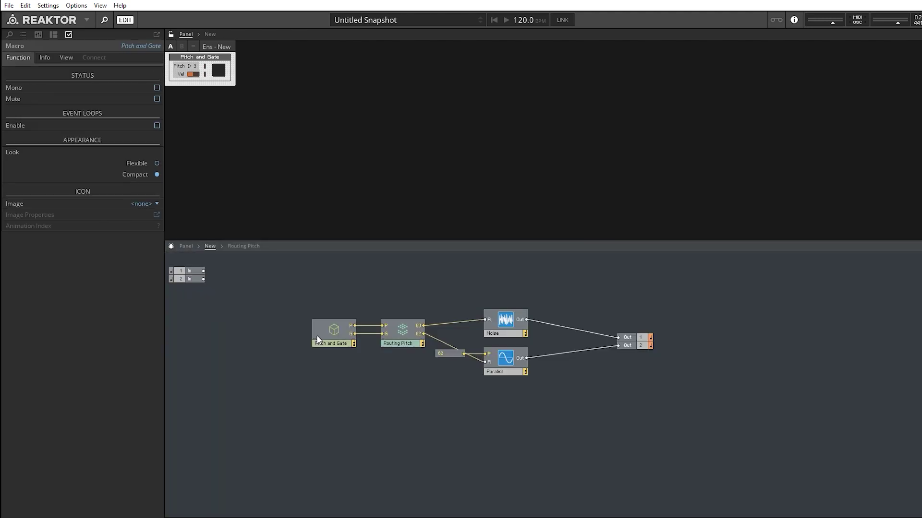
pyautogui.click(411, 406)
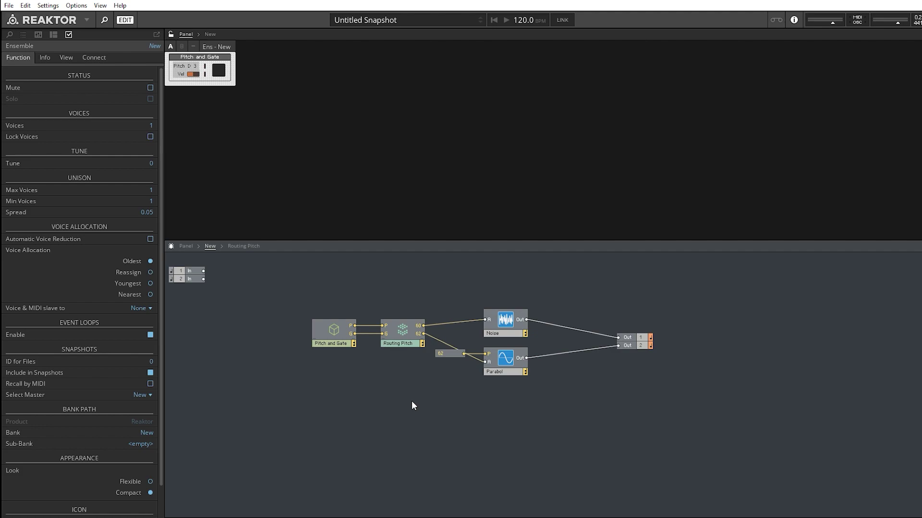